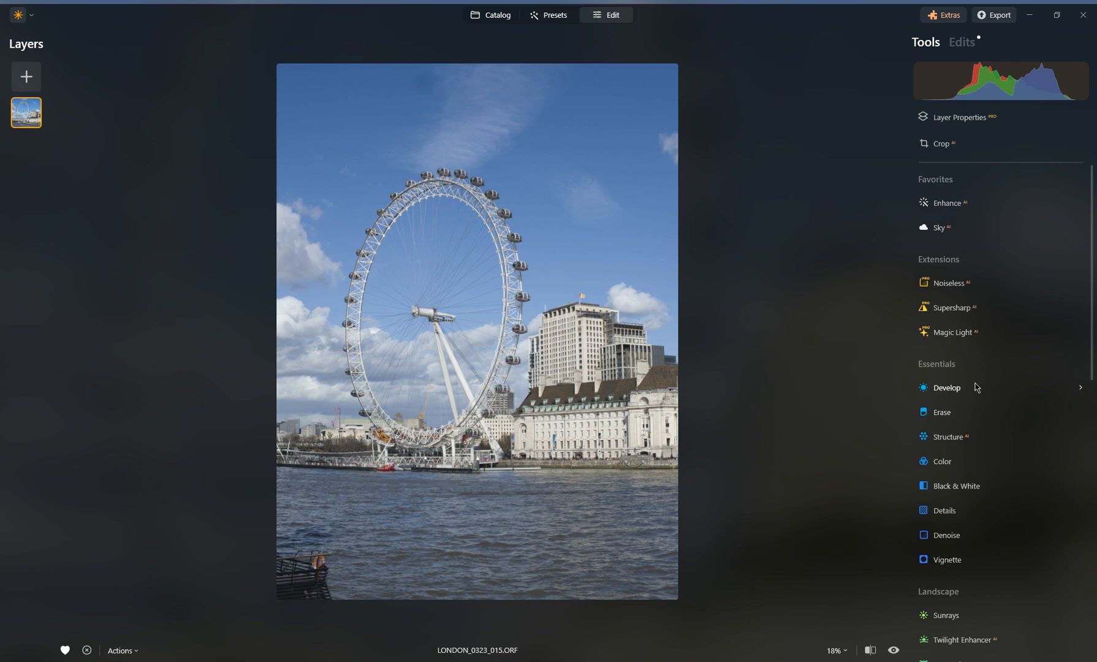
Mask the river water for the Blur tool using AI object selection in Add mode.
{"action": "scroll", "coordinate": [976, 388], "scroll_direction": "down", "scroll_amount": 5}
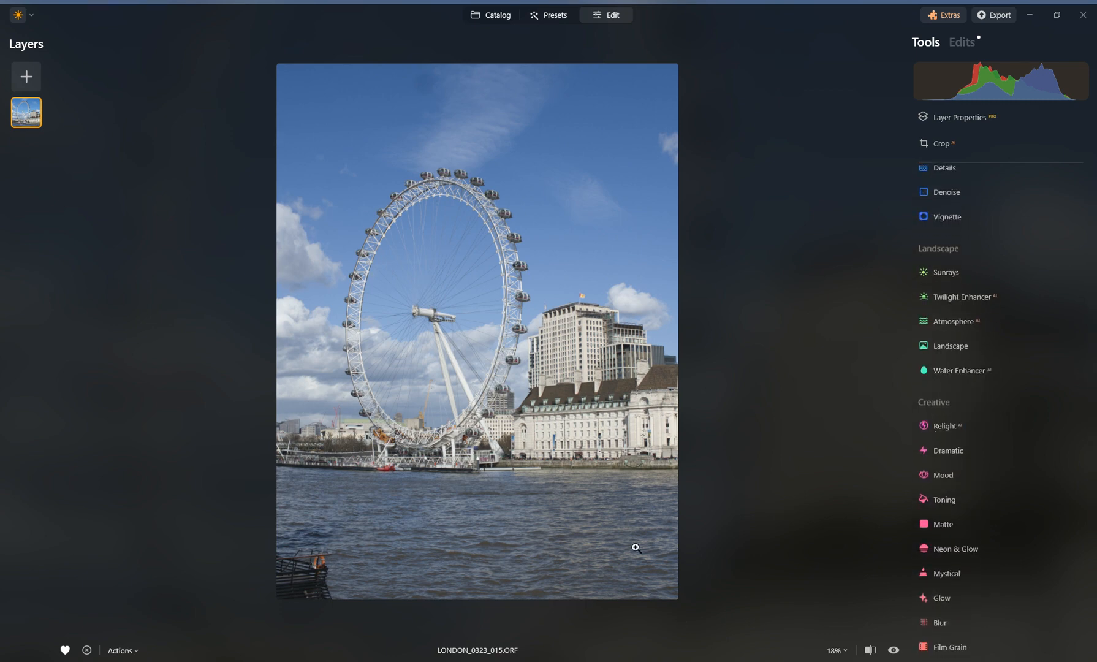
{"action": "scroll", "coordinate": [948, 430], "scroll_direction": "down", "scroll_amount": 3}
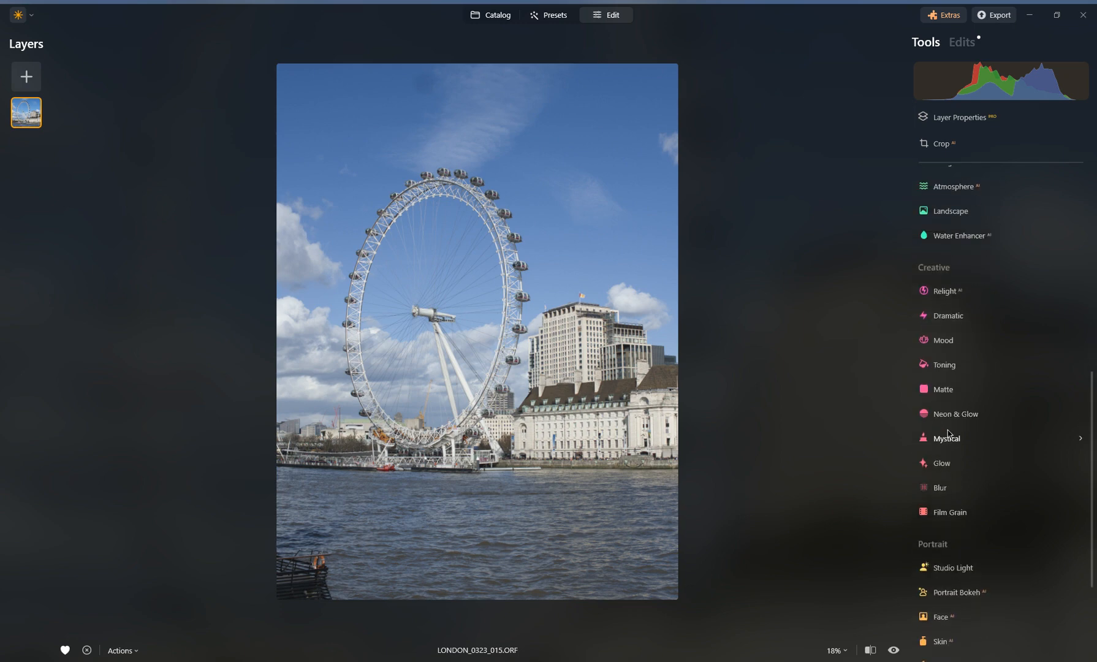
{"action": "scroll", "coordinate": [955, 456], "scroll_direction": "down", "scroll_amount": 2}
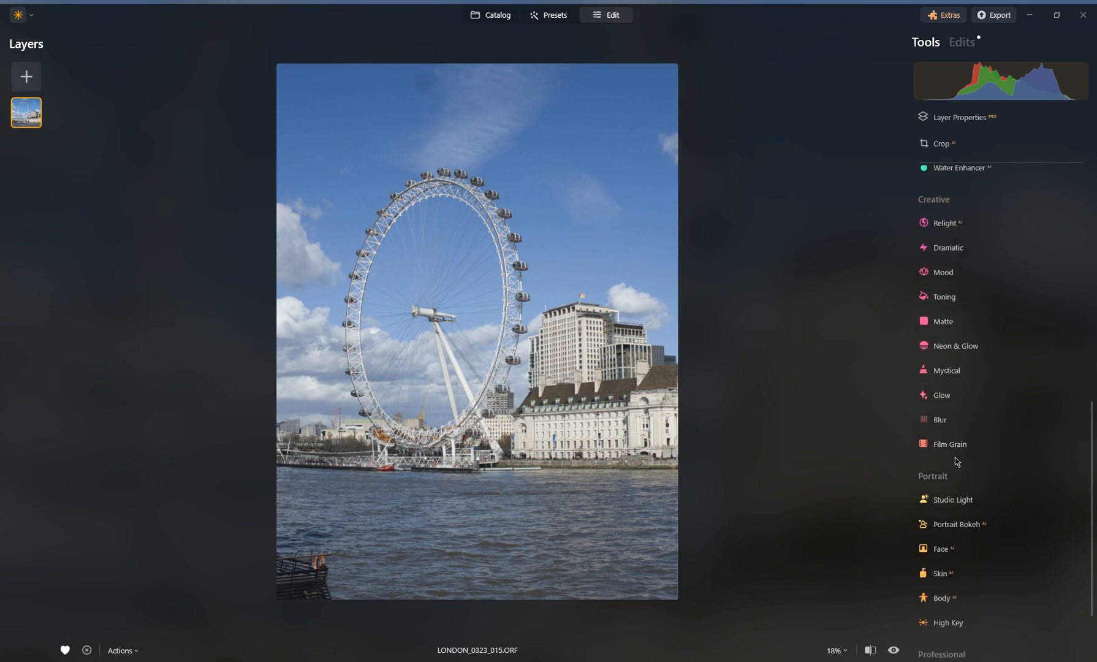
{"action": "left_click", "coordinate": [962, 423]}
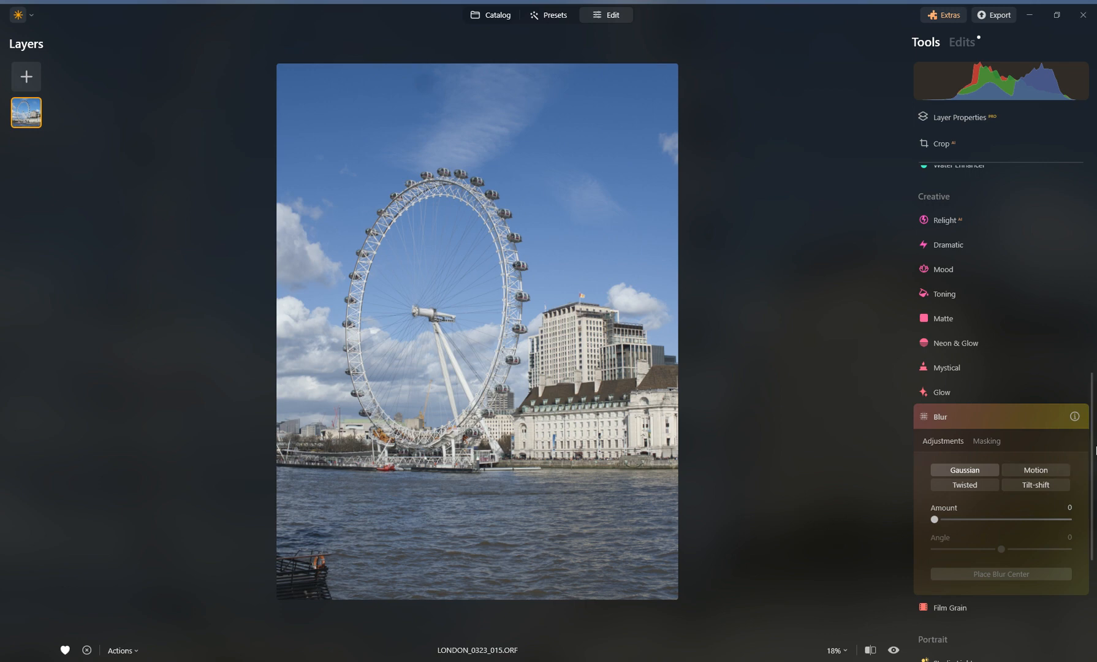
{"action": "left_click", "coordinate": [986, 440]}
{"action": "scroll", "coordinate": [980, 429], "scroll_direction": "down", "scroll_amount": 3}
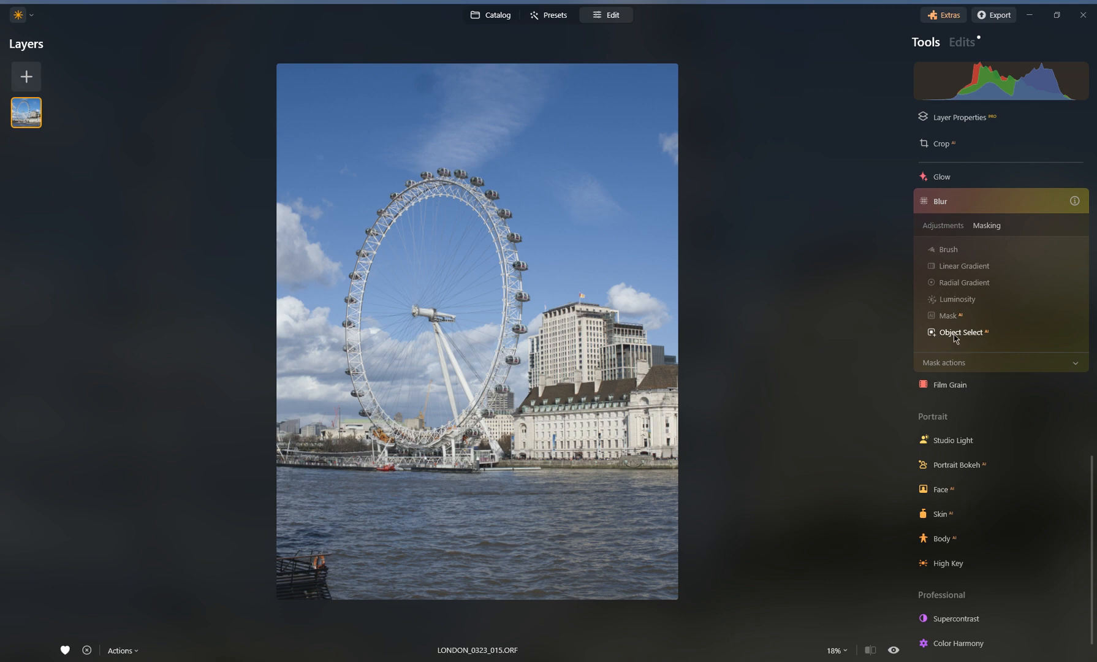
{"action": "left_click", "coordinate": [962, 333]}
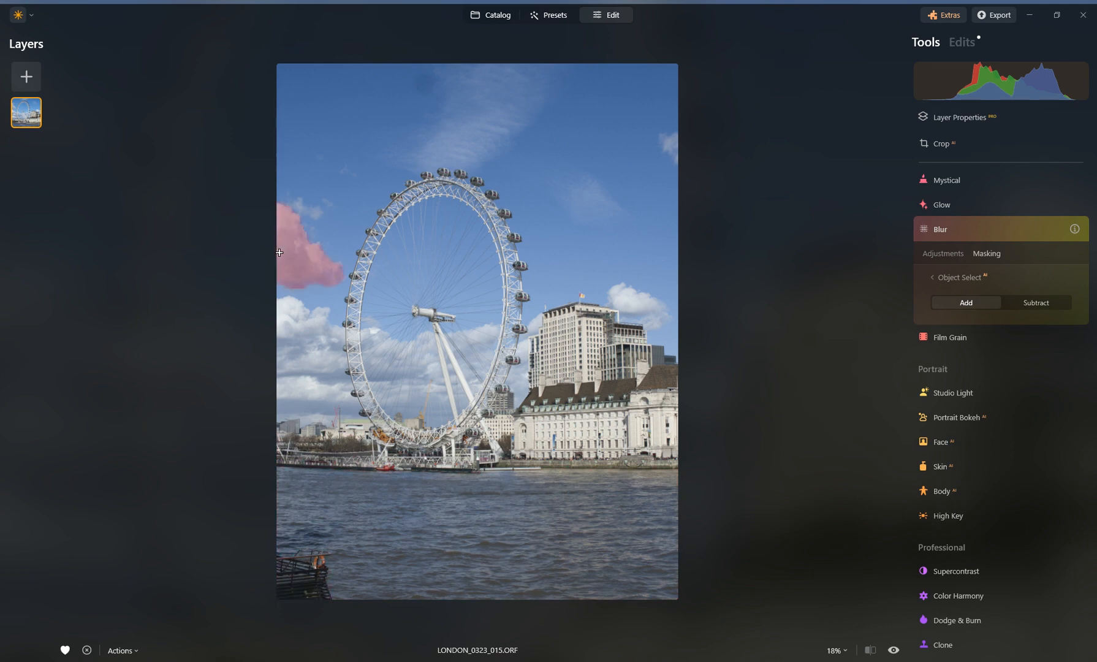
{"action": "left_click", "coordinate": [469, 525]}
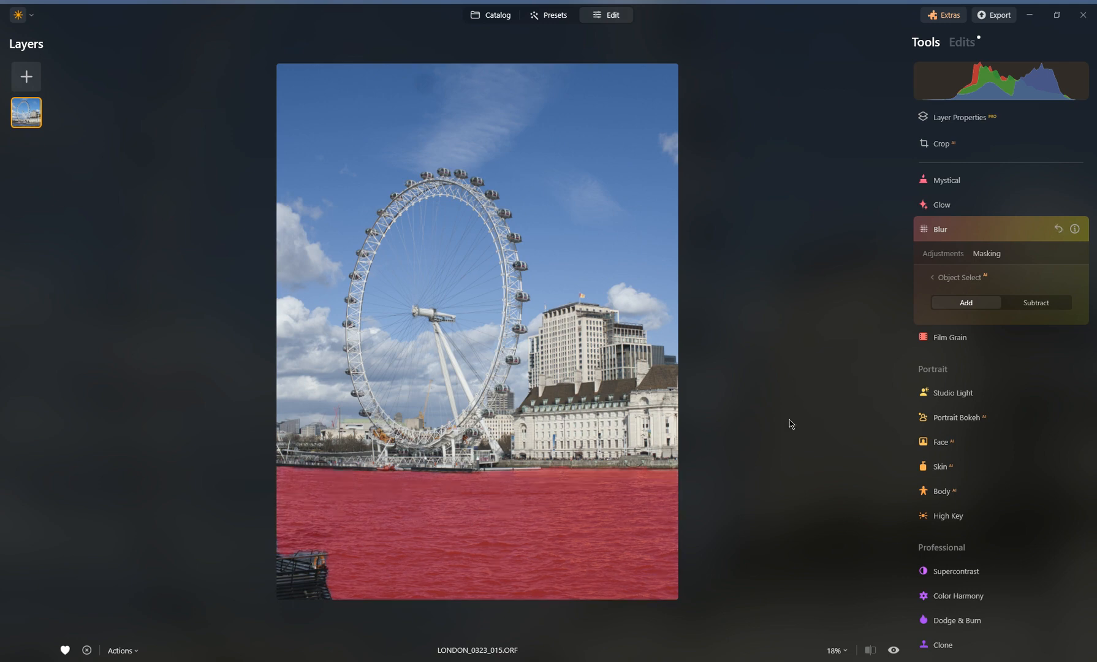
Apply Motion blur with an amount of 82 to the masked water and close the Blur tool.
{"action": "left_click", "coordinate": [948, 256]}
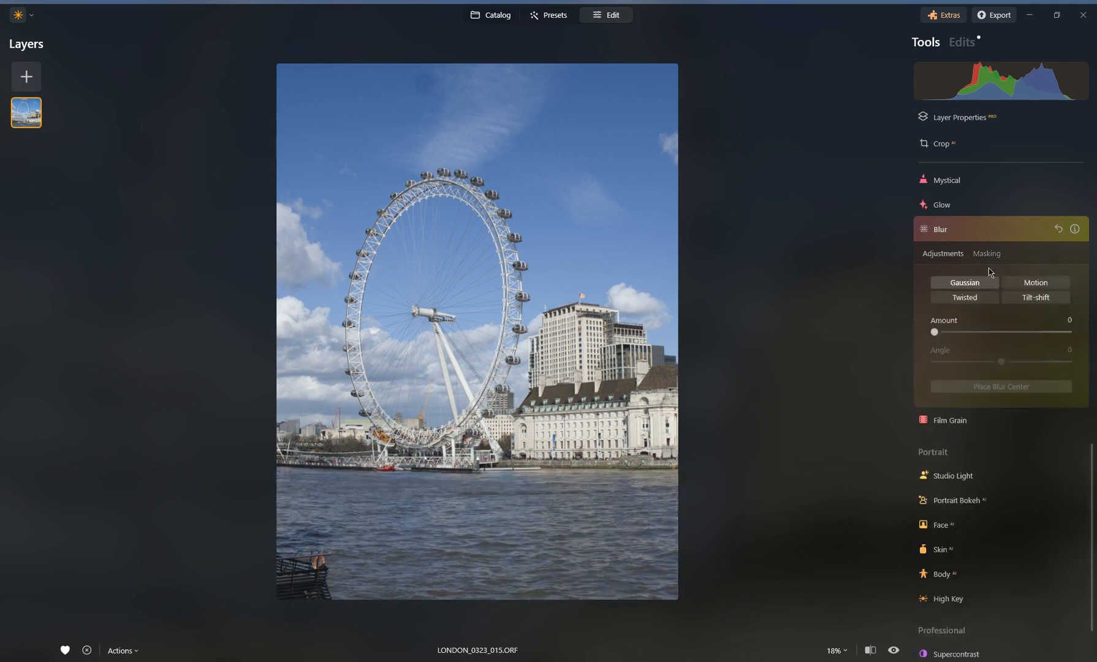
{"action": "left_click", "coordinate": [1034, 282]}
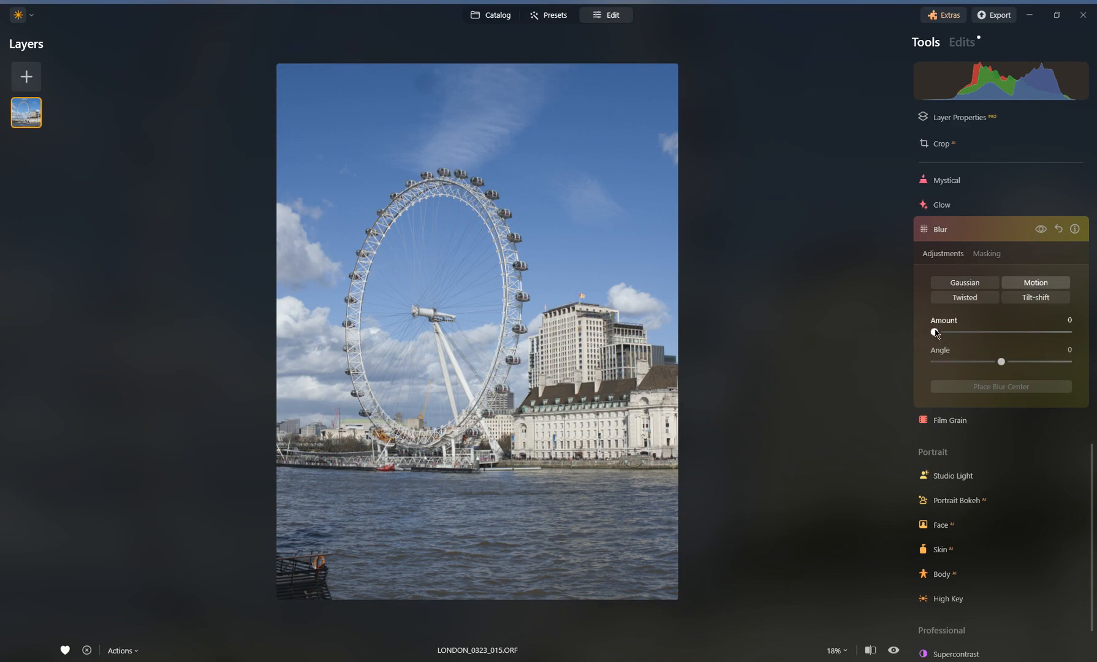
{"action": "left_click_drag", "start_coordinate": [936, 335], "coordinate": [1047, 363]}
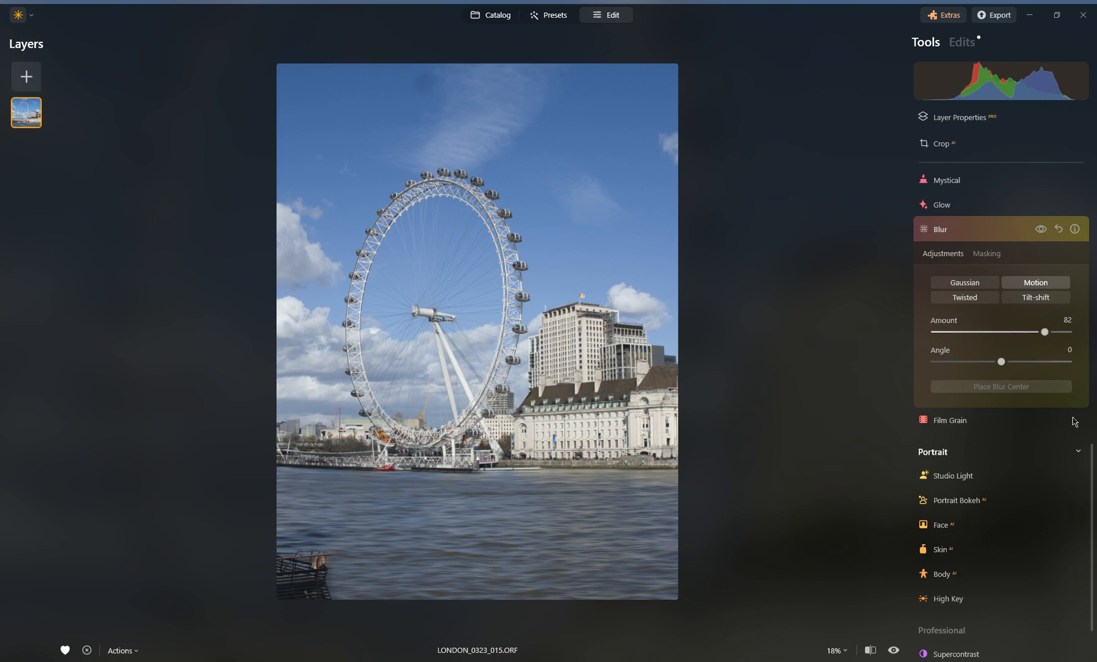
{"action": "left_click", "coordinate": [945, 236]}
Apply Water Enhancer to the river, compare the effect with the original, and set its amount to 53.
{"action": "scroll", "coordinate": [946, 237], "scroll_direction": "up", "scroll_amount": 5}
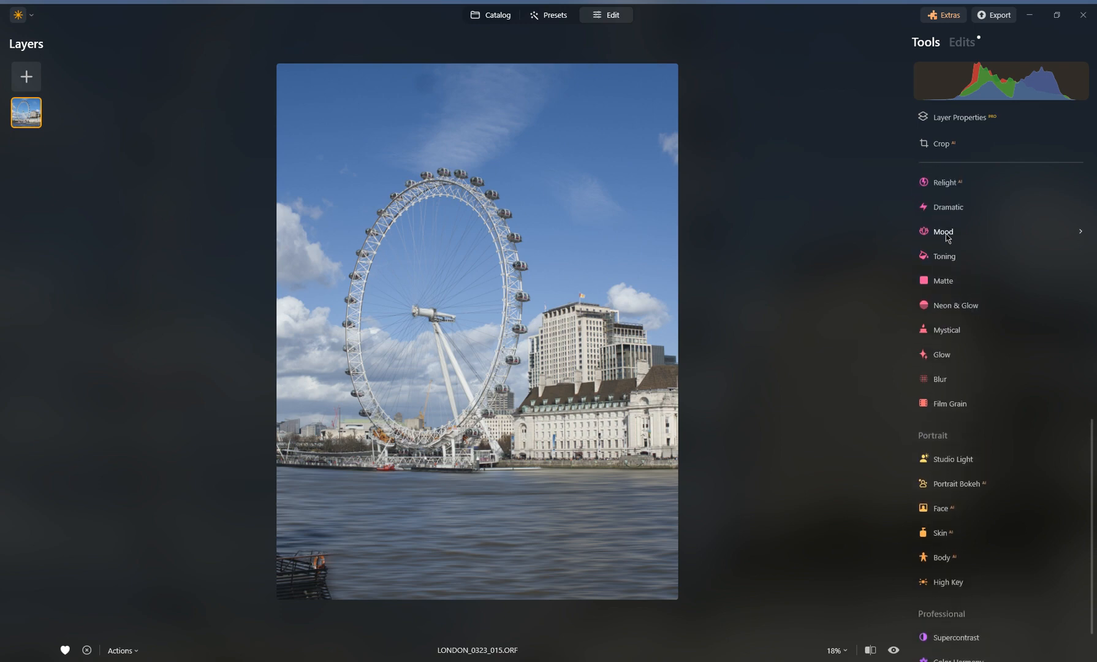
{"action": "scroll", "coordinate": [946, 237], "scroll_direction": "up", "scroll_amount": 2}
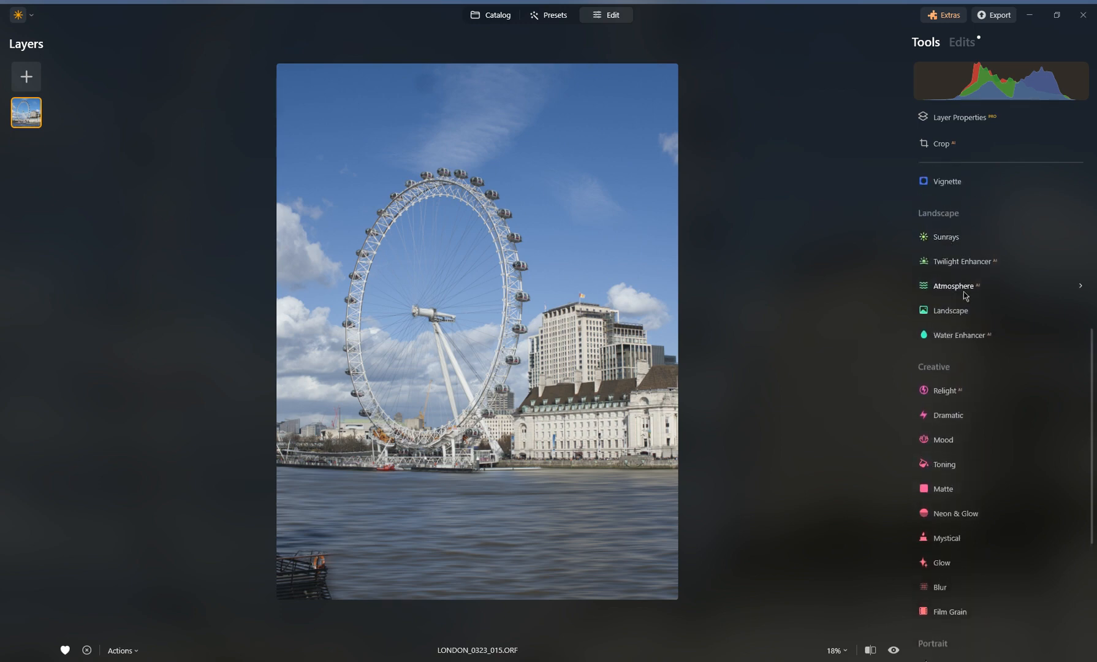
{"action": "left_click", "coordinate": [976, 335]}
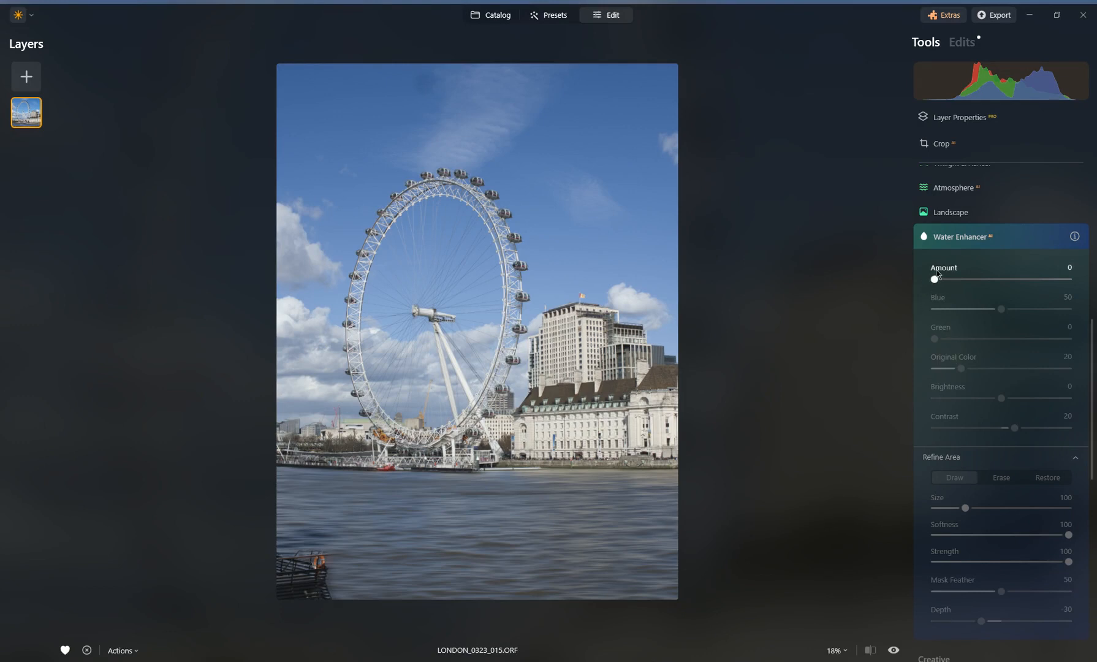
{"action": "left_click_drag", "start_coordinate": [934, 280], "coordinate": [972, 279]}
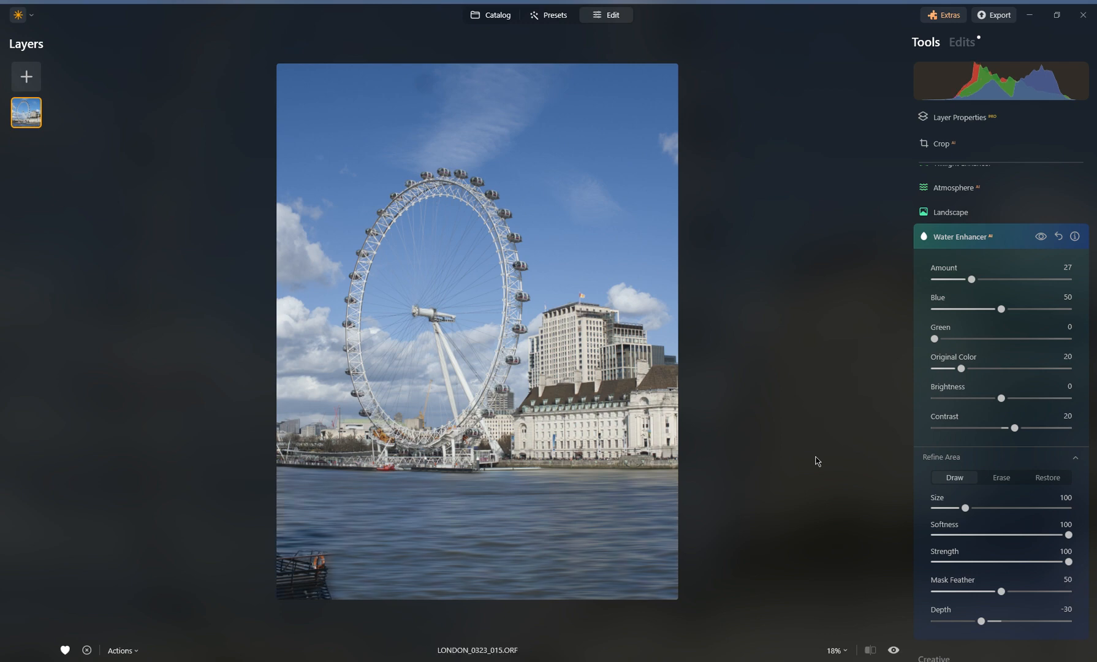
{"action": "left_click", "coordinate": [1043, 238]}
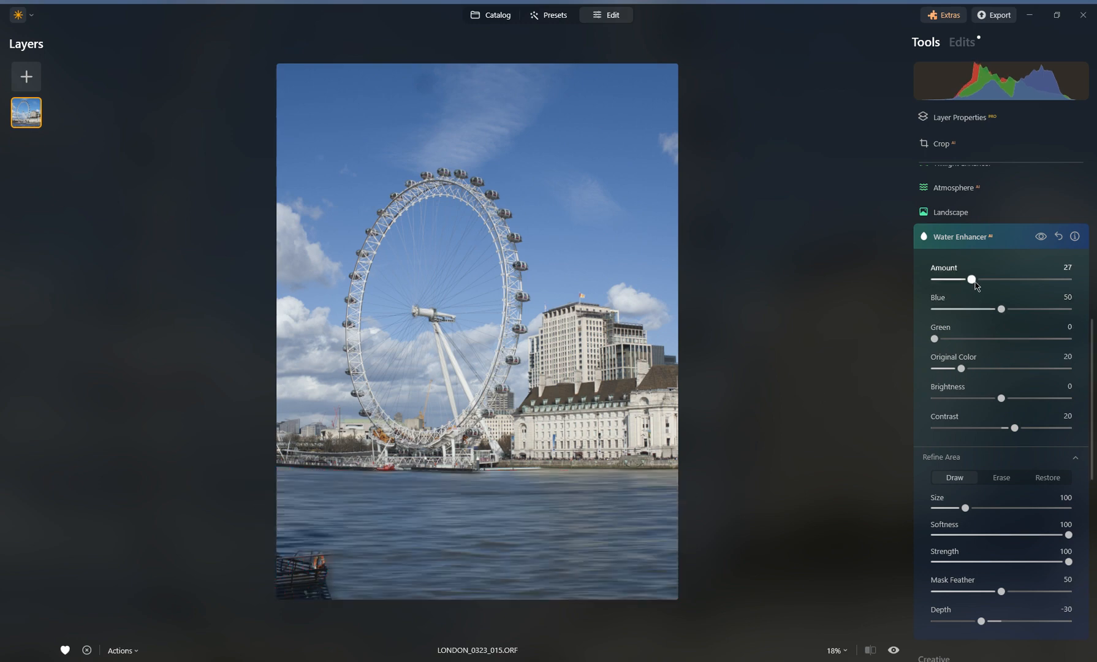
{"action": "left_click_drag", "start_coordinate": [975, 283], "coordinate": [1009, 283]}
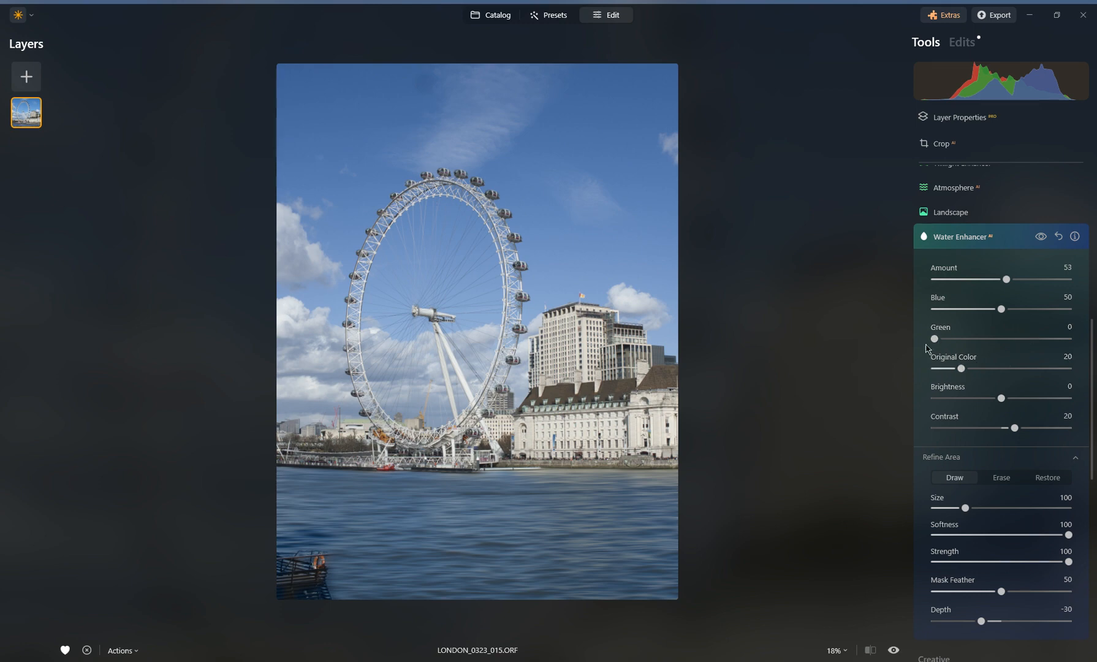
Try adding green to the water, reset it, set the Water Enhancer brightness to 59 and close the tool.
{"action": "left_click_drag", "start_coordinate": [934, 340], "coordinate": [975, 344]}
{"action": "double_click", "coordinate": [975, 343]}
{"action": "left_click_drag", "start_coordinate": [1004, 402], "coordinate": [1045, 407]}
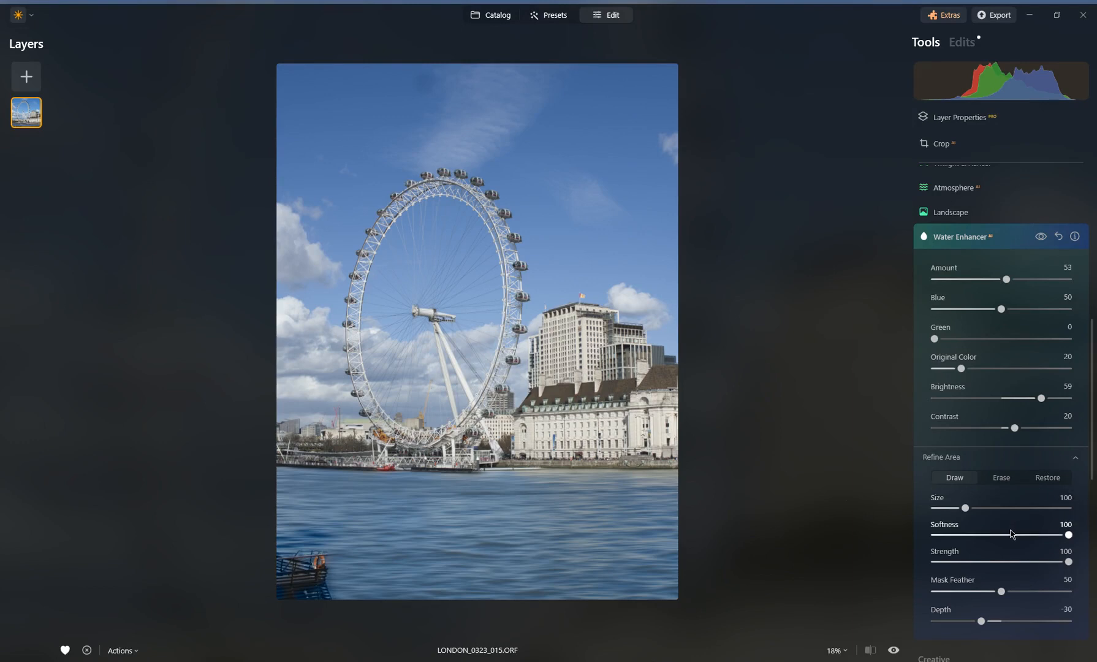
{"action": "scroll", "coordinate": [1011, 533], "scroll_direction": "down", "scroll_amount": 3}
{"action": "scroll", "coordinate": [1012, 532], "scroll_direction": "up", "scroll_amount": 2}
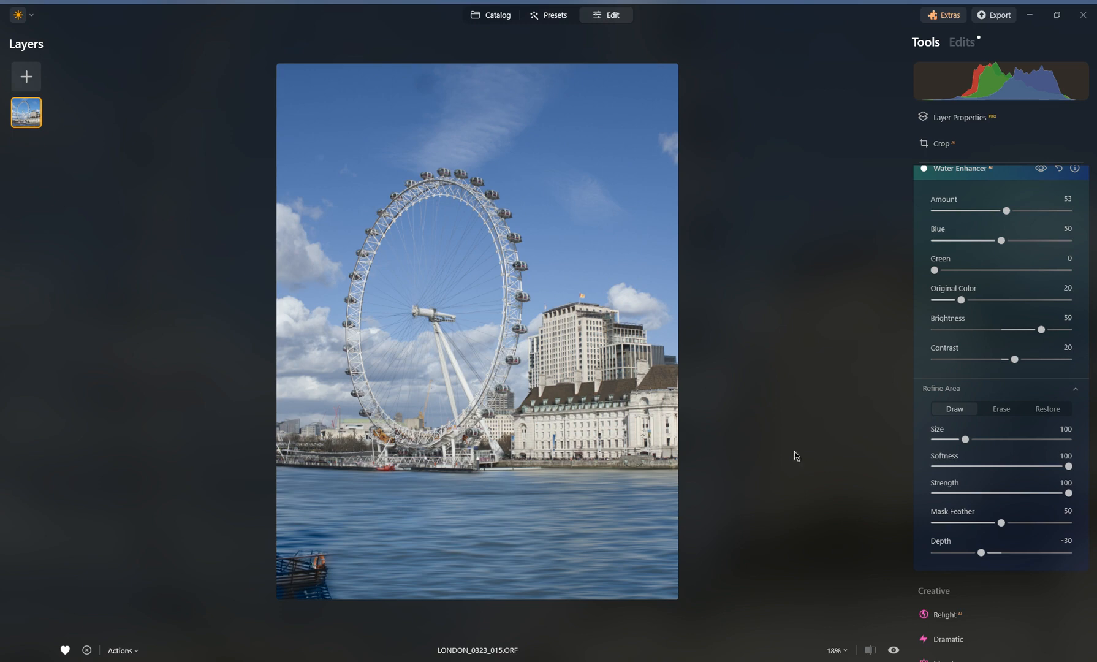
{"action": "mouse_move", "coordinate": [549, 447]}
{"action": "scroll", "coordinate": [956, 294], "scroll_direction": "up", "scroll_amount": 3}
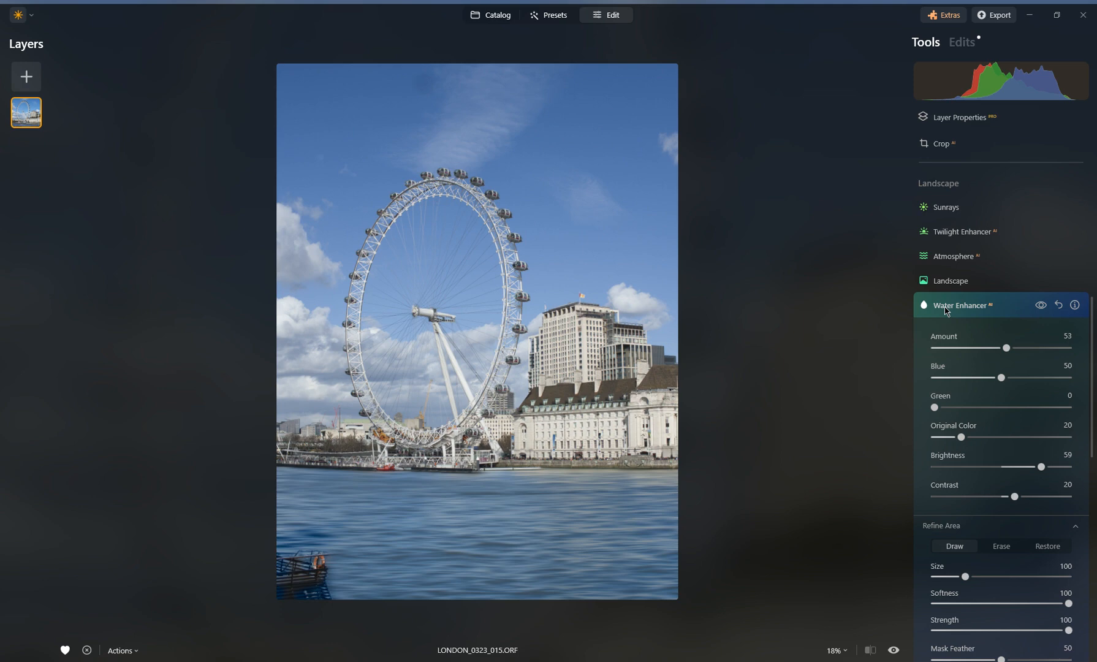
{"action": "left_click", "coordinate": [947, 310]}
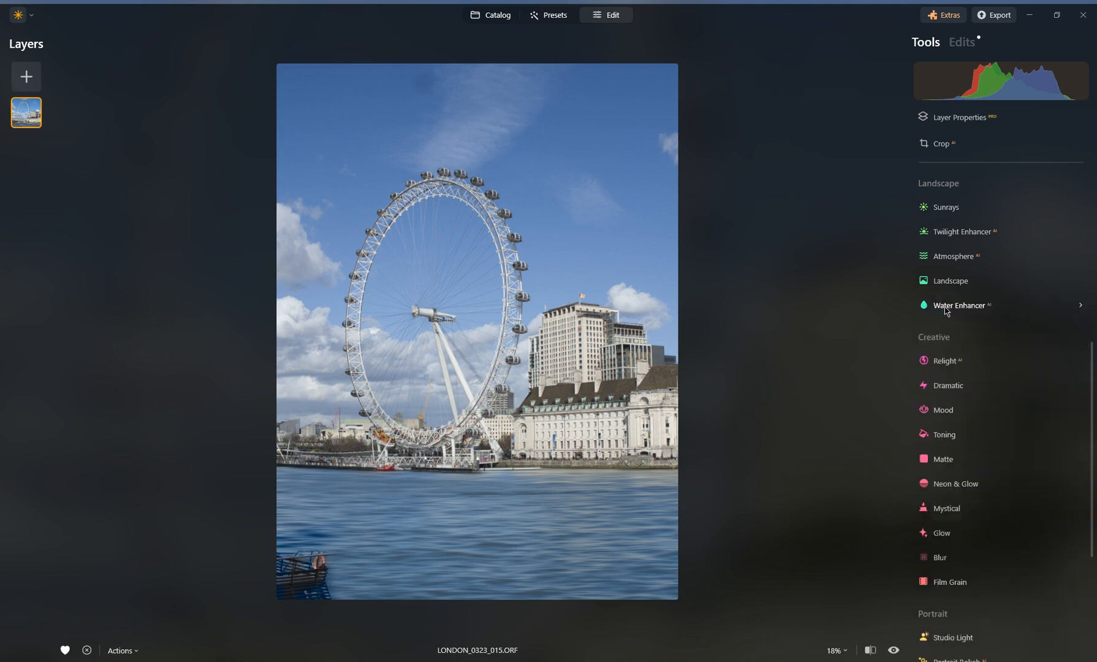
Open the photo of the wading bird at dusk from the catalog's favorites for editing.
{"action": "left_click", "coordinate": [495, 22]}
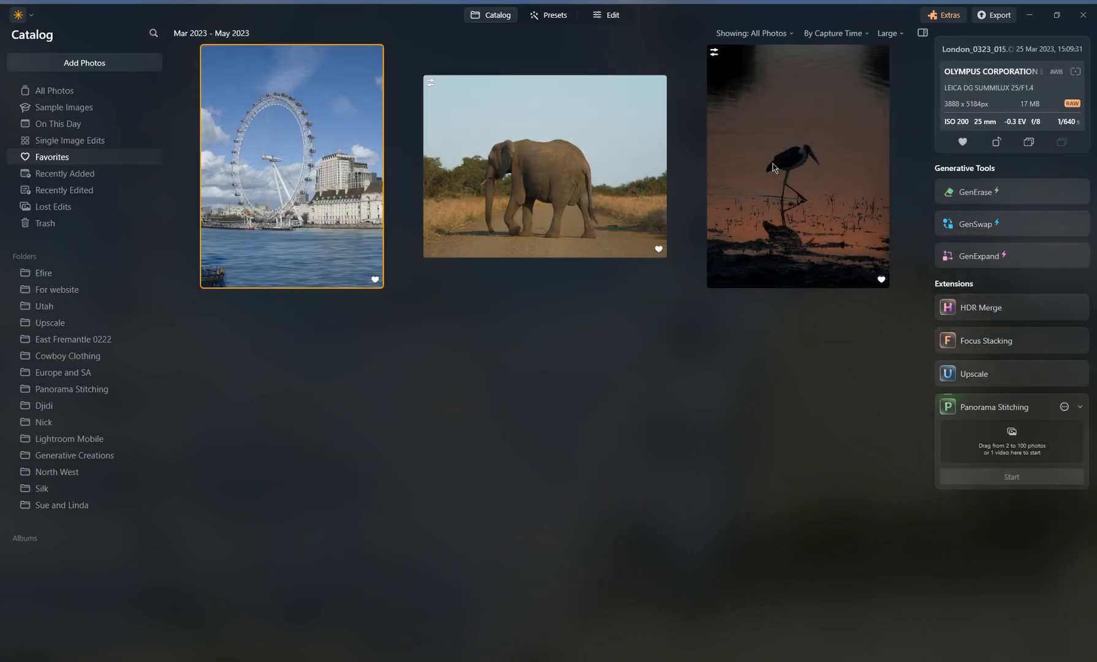
{"action": "left_click", "coordinate": [774, 166]}
{"action": "left_click", "coordinate": [611, 17]}
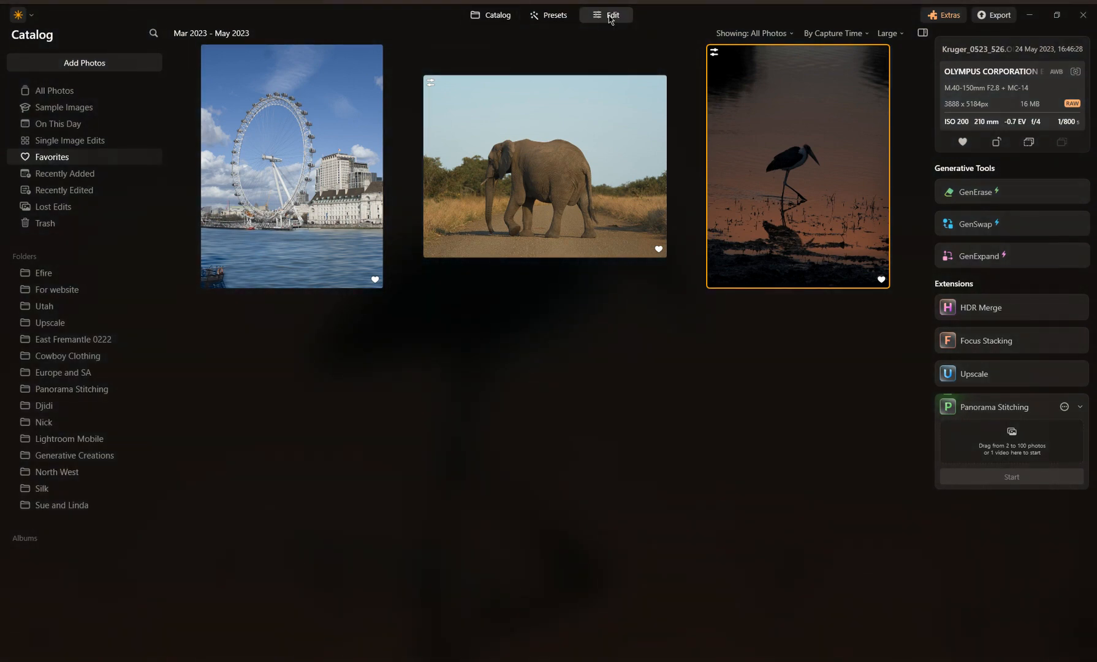
{"action": "left_click", "coordinate": [610, 16]}
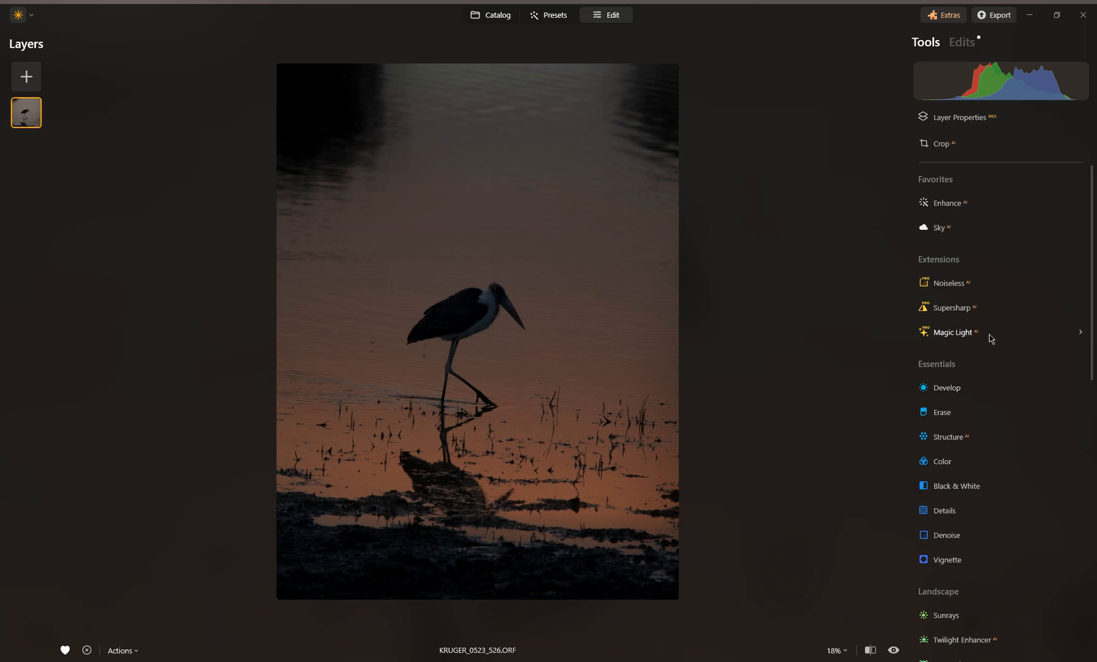
Create a Luminosity mask for Develop, raising the lower luminance limit so only the bright water is covered, excluding the bird and dark shore.
{"action": "scroll", "coordinate": [992, 337], "scroll_direction": "down", "scroll_amount": 4}
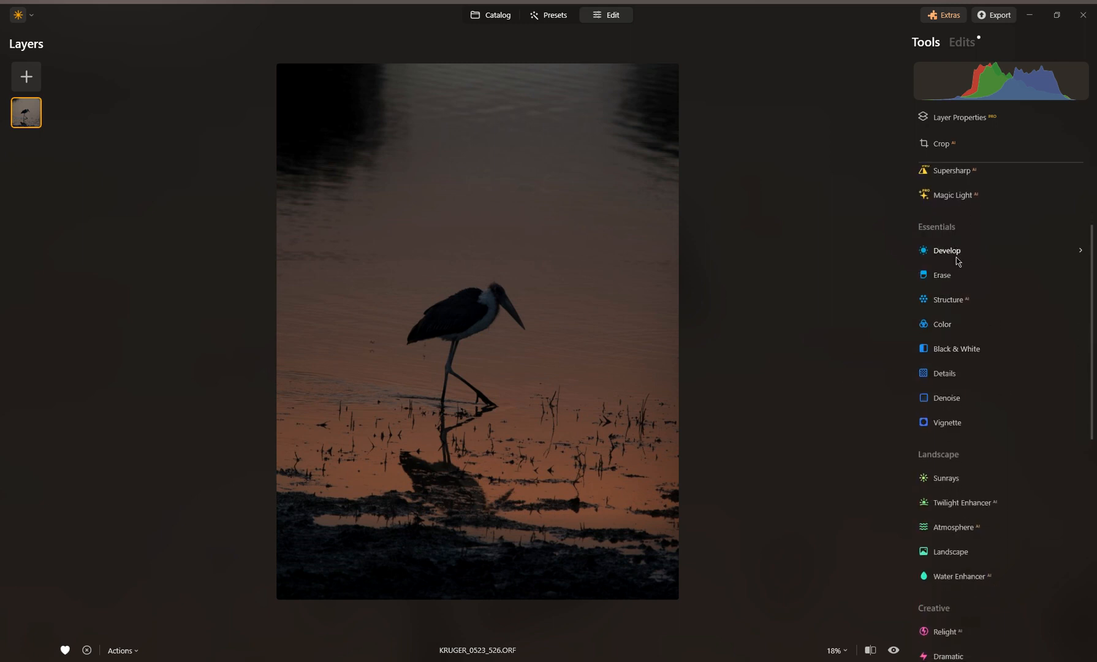
{"action": "left_click", "coordinate": [955, 260]}
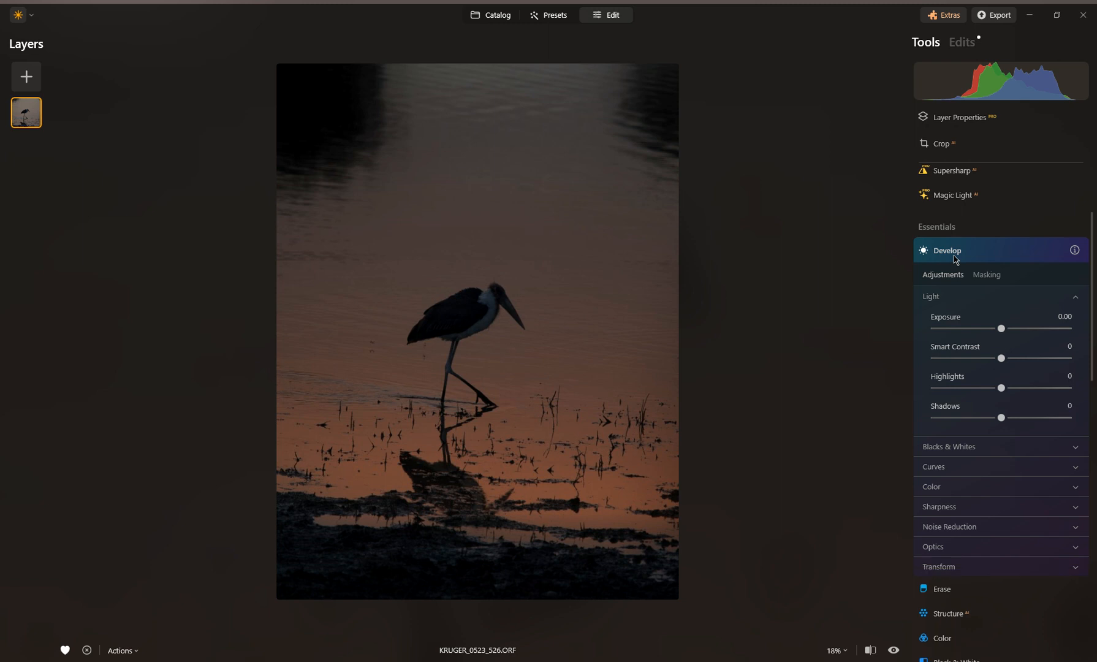
{"action": "left_click", "coordinate": [988, 278]}
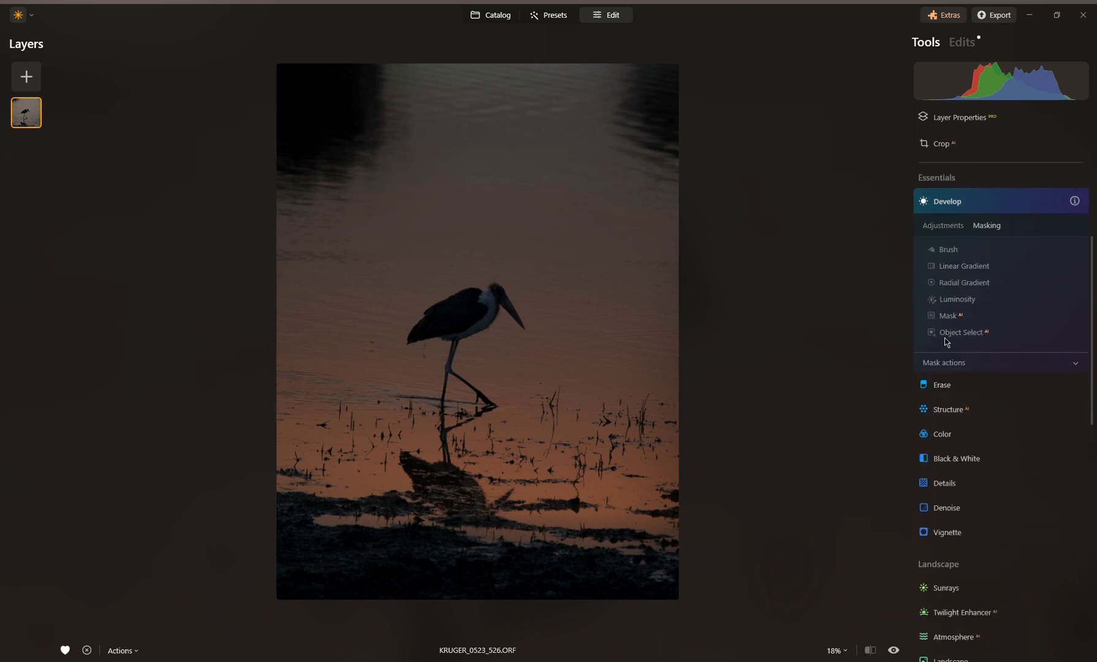
{"action": "left_click", "coordinate": [943, 302]}
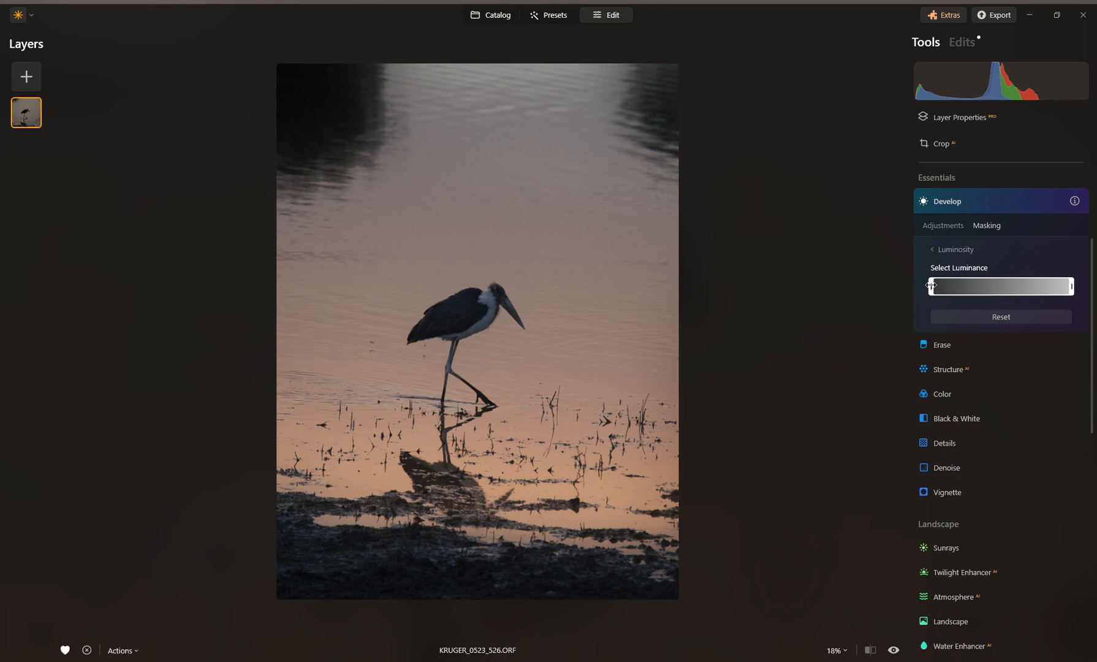
{"action": "mouse_move", "coordinate": [931, 285]}
{"action": "left_mouse_down"}
{"action": "mouse_move", "coordinate": [971, 286]}
{"action": "mouse_move", "coordinate": [930, 284]}
{"action": "left_mouse_up"}
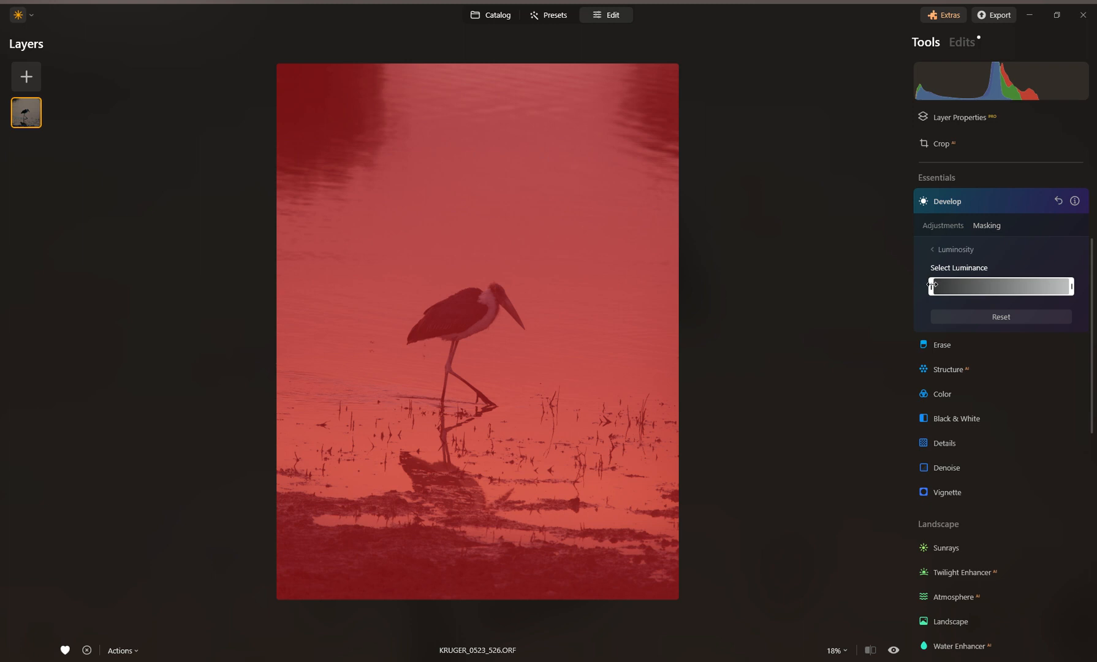
{"action": "left_click_drag", "start_coordinate": [932, 284], "coordinate": [955, 285]}
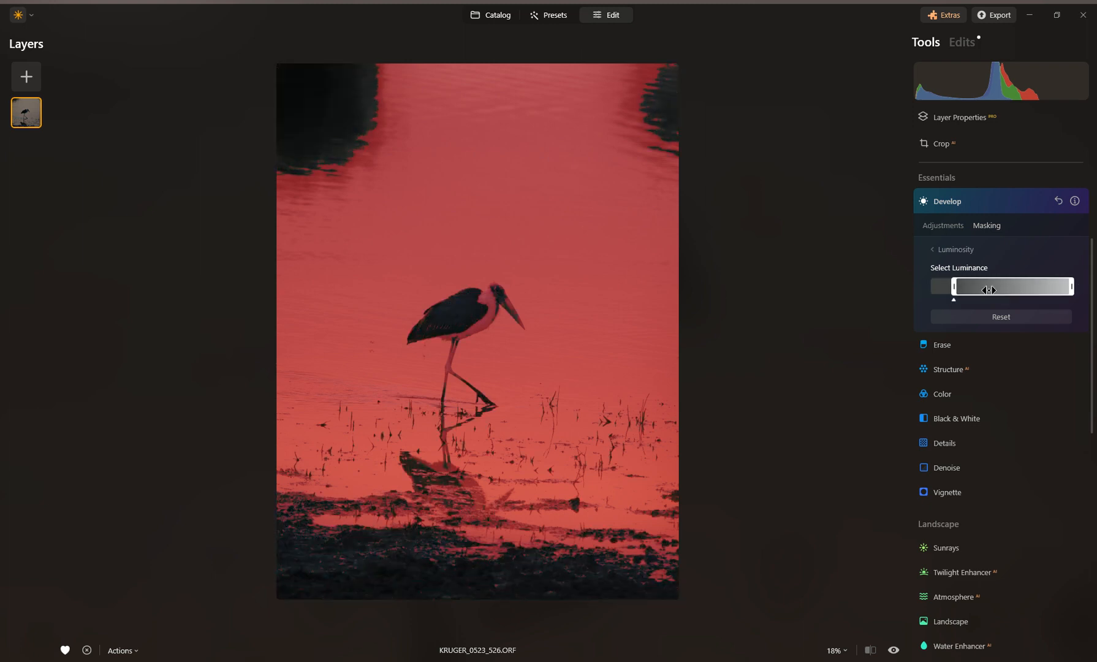
{"action": "left_click_drag", "start_coordinate": [954, 286], "coordinate": [931, 286]}
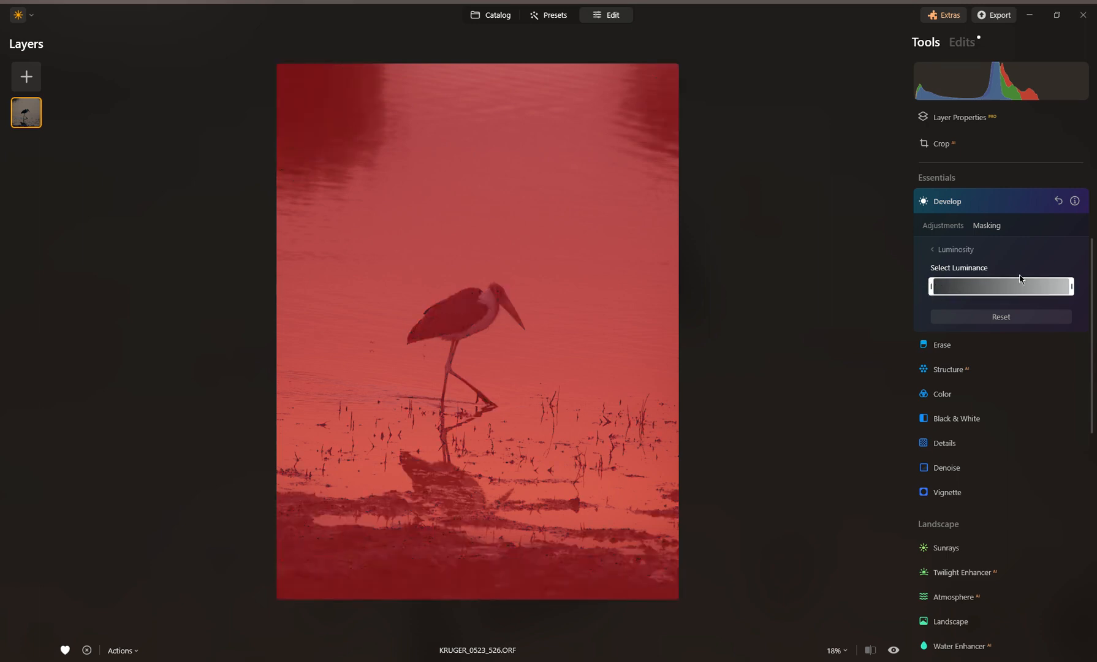
{"action": "mouse_move", "coordinate": [1069, 285]}
{"action": "left_mouse_down"}
{"action": "mouse_move", "coordinate": [983, 277]}
{"action": "mouse_move", "coordinate": [1073, 276]}
{"action": "left_mouse_up"}
{"action": "left_click_drag", "start_coordinate": [930, 285], "coordinate": [984, 287]}
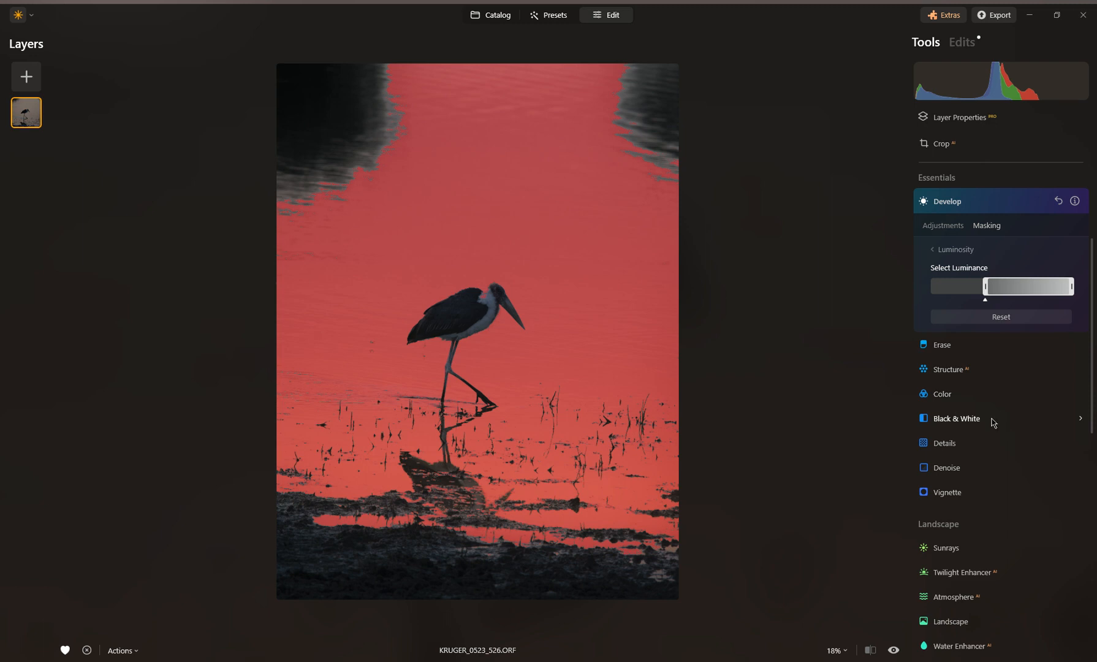
Set the masked Develop adjustments to exposure 0.98, Smart Contrast 42 and shadows -100.
{"action": "left_click", "coordinate": [959, 232]}
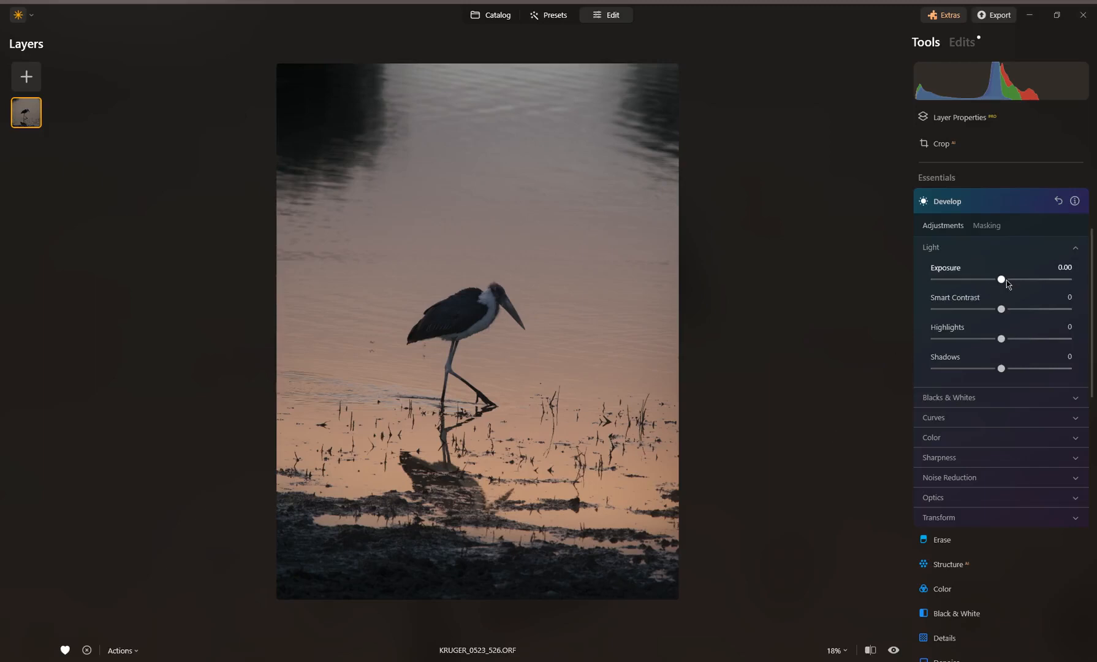
{"action": "left_click_drag", "start_coordinate": [1002, 280], "coordinate": [1016, 283]}
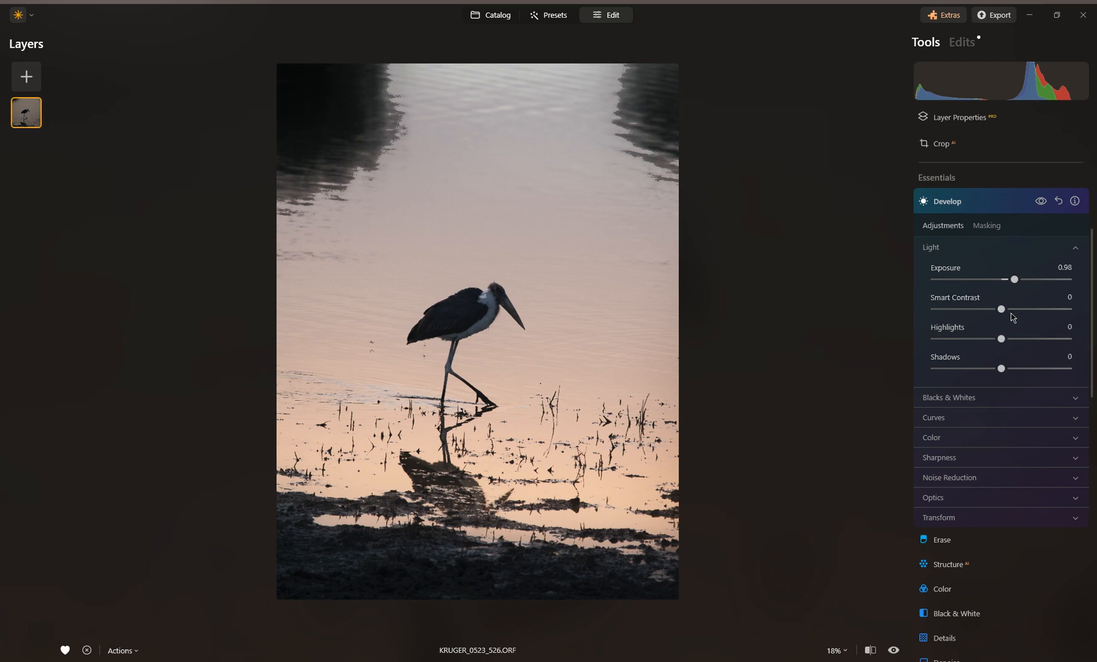
{"action": "left_click_drag", "start_coordinate": [1020, 314], "coordinate": [1031, 311]}
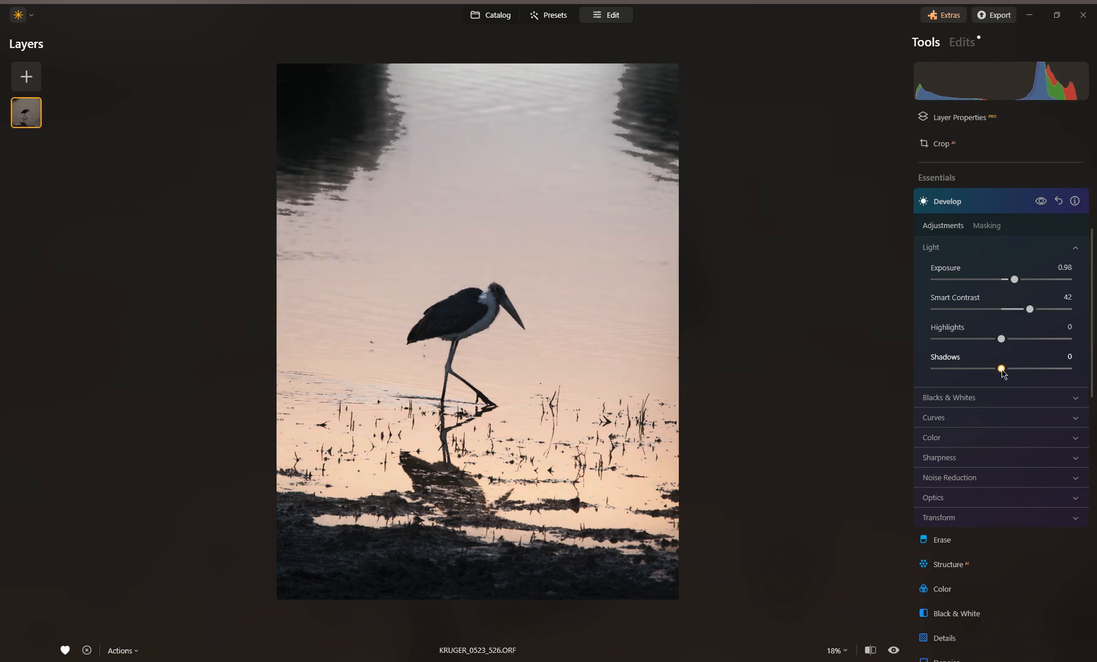
{"action": "left_click_drag", "start_coordinate": [1002, 373], "coordinate": [933, 367]}
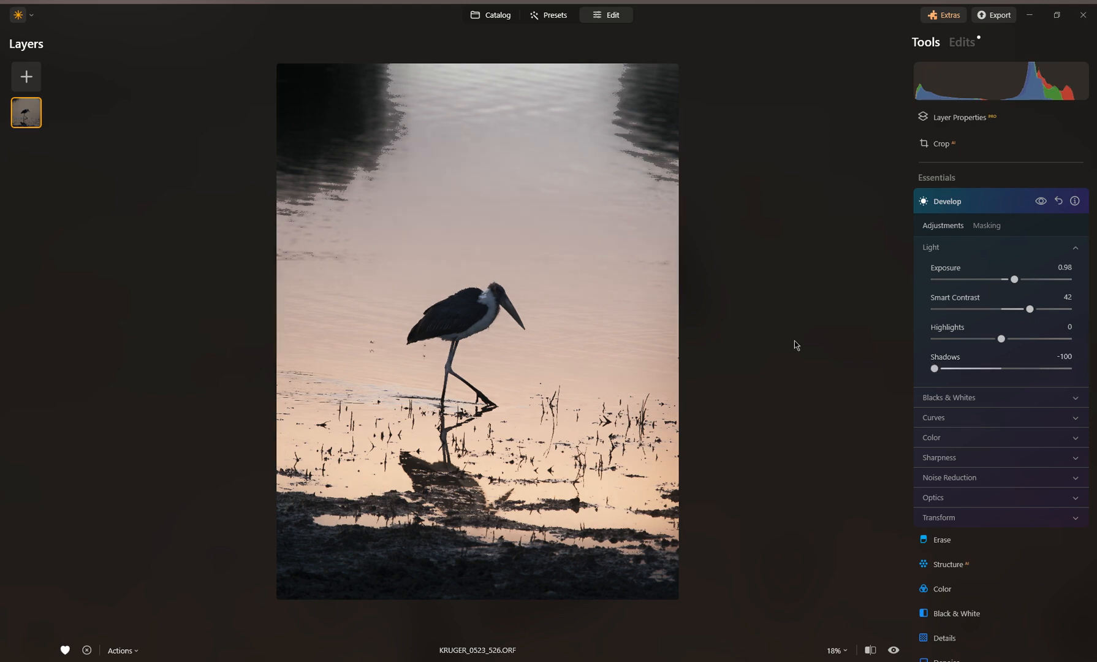
Compare the bird photo with and without the masked Develop adjustments.
{"action": "left_click", "coordinate": [1040, 202]}
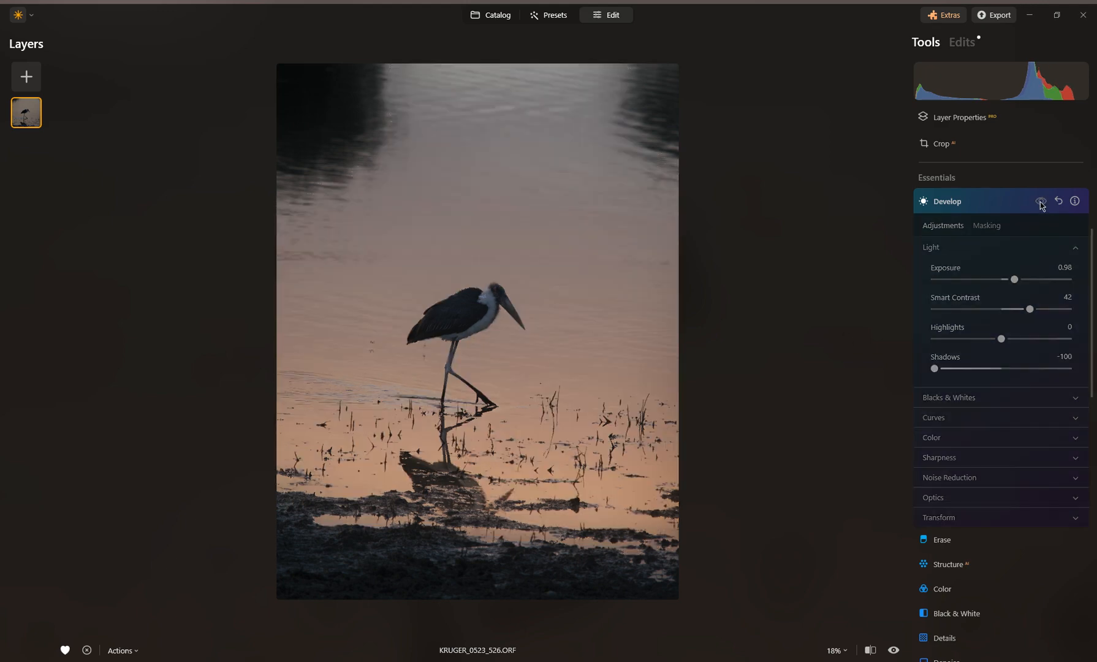
{"action": "left_click", "coordinate": [1041, 202]}
{"action": "left_click", "coordinate": [1040, 202]}
{"action": "left_click", "coordinate": [1041, 202]}
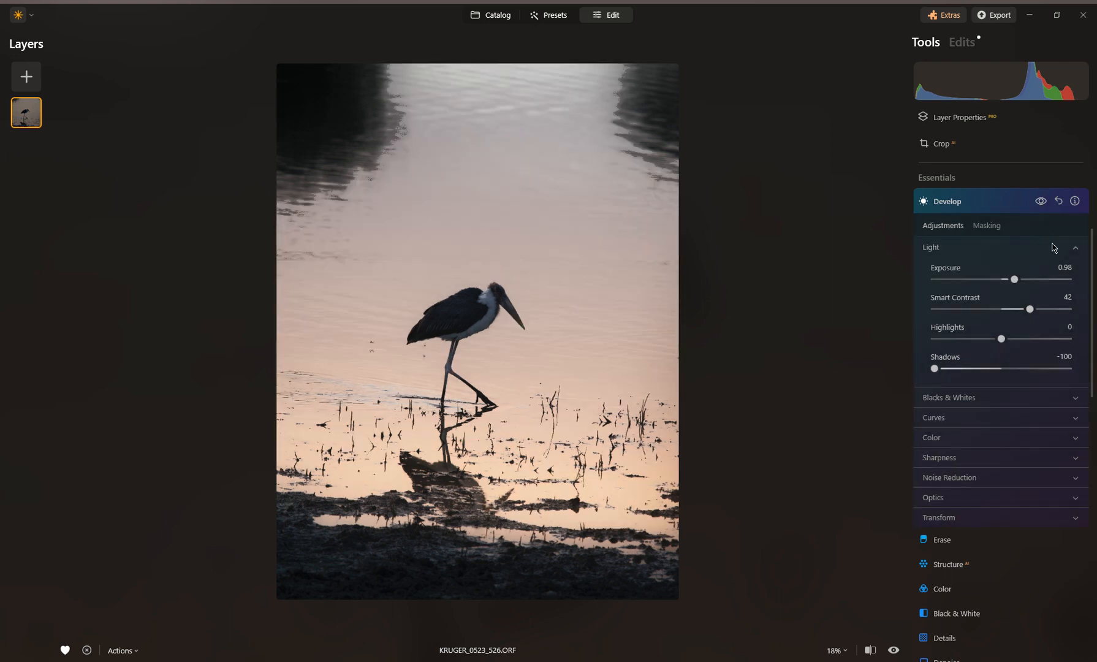
Copy the luminosity mask from Develop and paste it into the Structure tool's mask.
{"action": "left_click", "coordinate": [993, 227]}
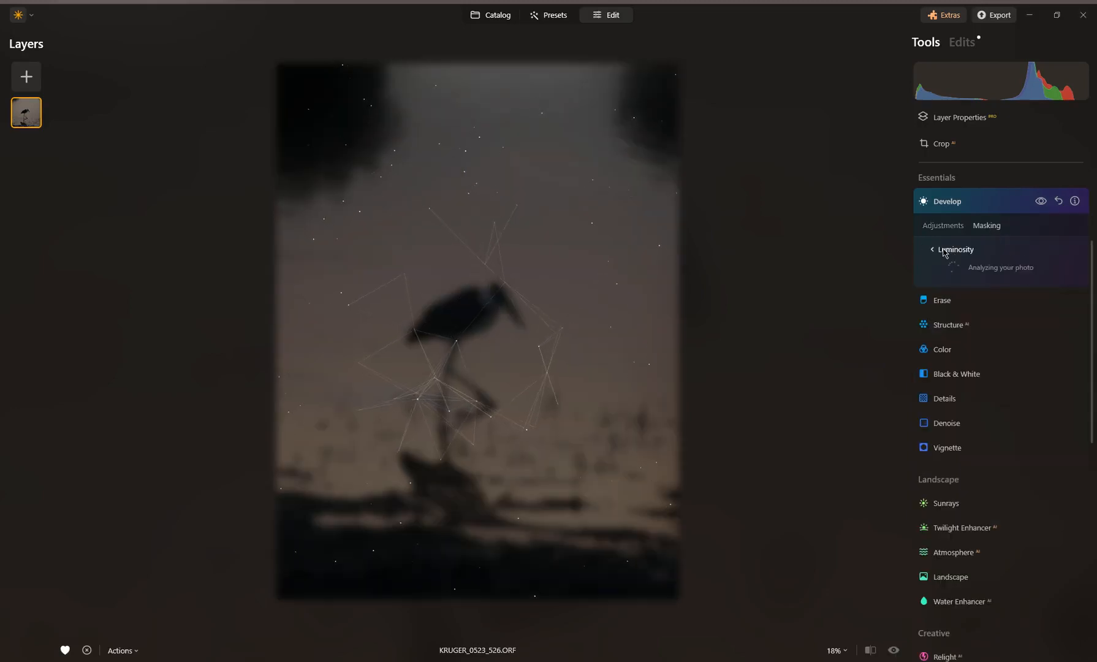
{"action": "left_click", "coordinate": [943, 249]}
{"action": "left_click", "coordinate": [1038, 363]}
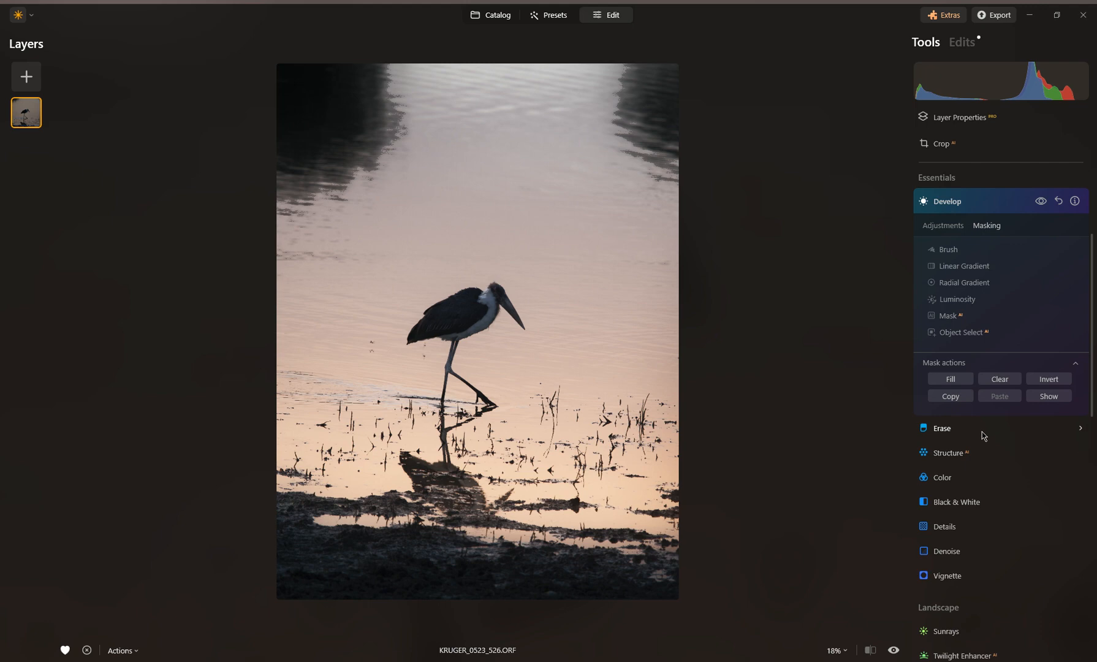
{"action": "left_click", "coordinate": [951, 397]}
{"action": "left_click", "coordinate": [975, 462]}
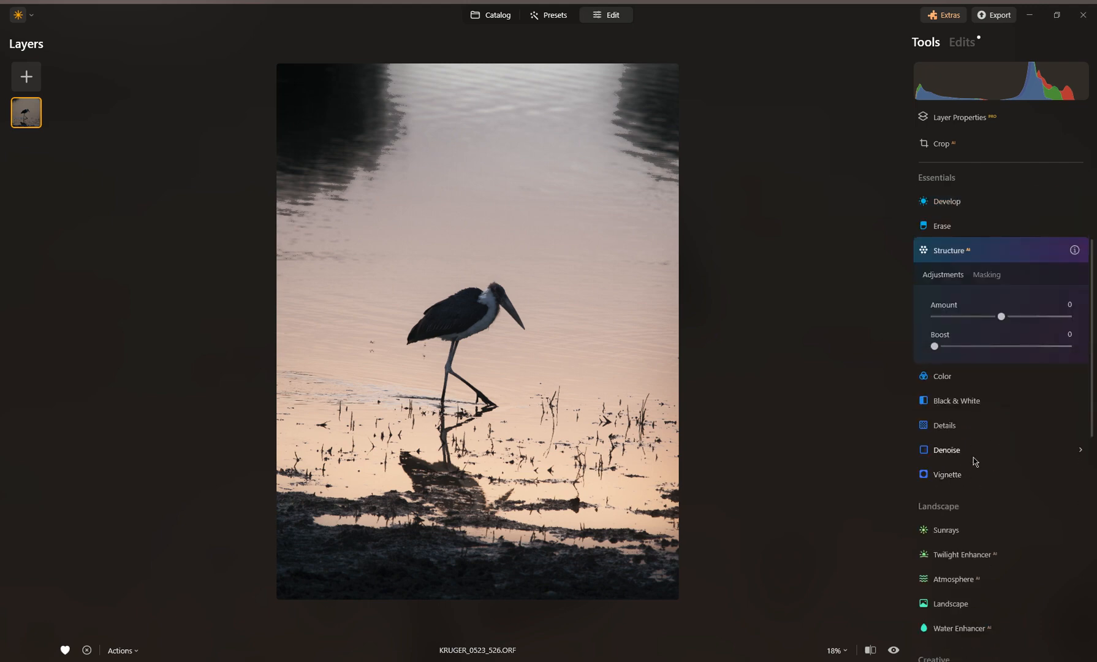
{"action": "left_click", "coordinate": [987, 277]}
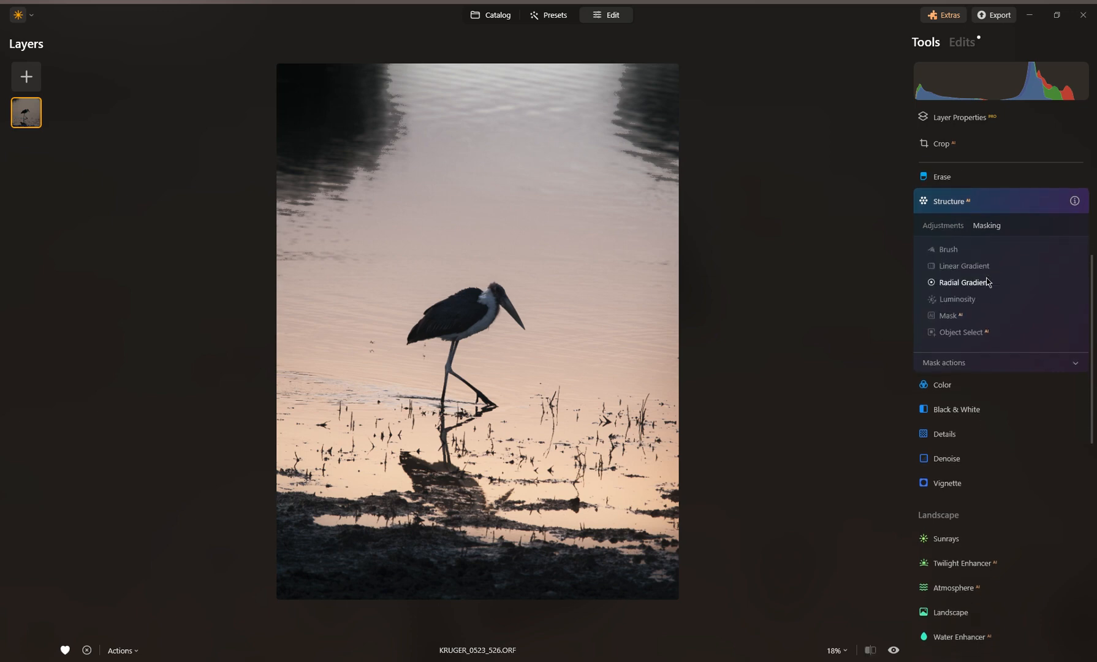
{"action": "left_click", "coordinate": [1072, 359]}
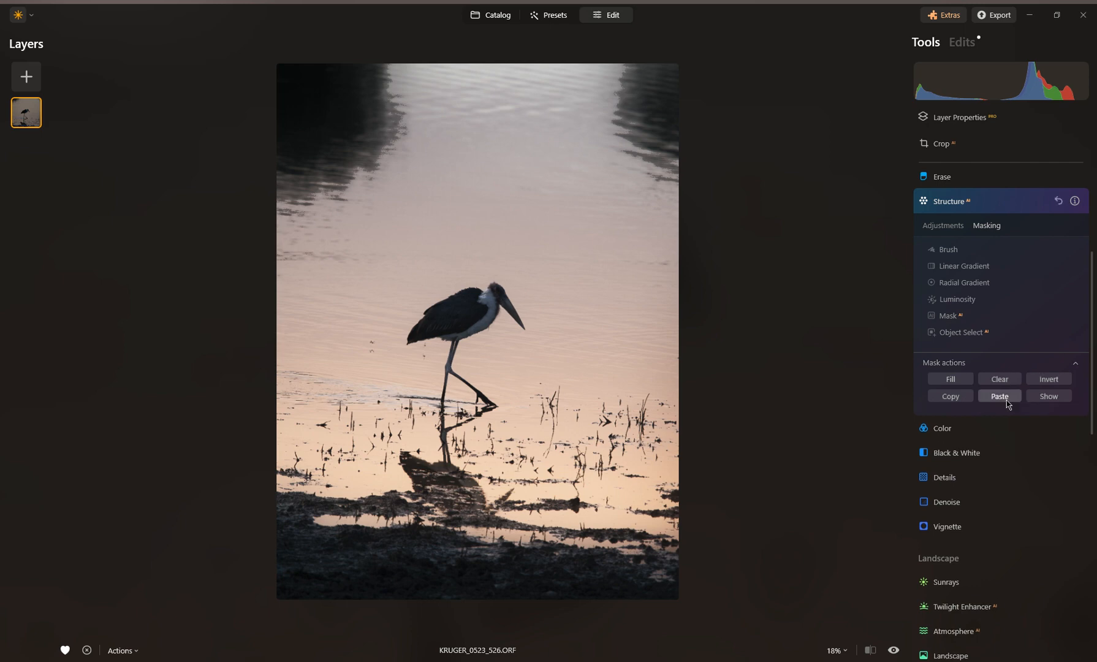
{"action": "left_click", "coordinate": [1060, 400]}
{"action": "left_click", "coordinate": [1004, 400]}
Try raising the Structure amount with the pasted mask and return it to 0.
{"action": "left_click", "coordinate": [945, 228]}
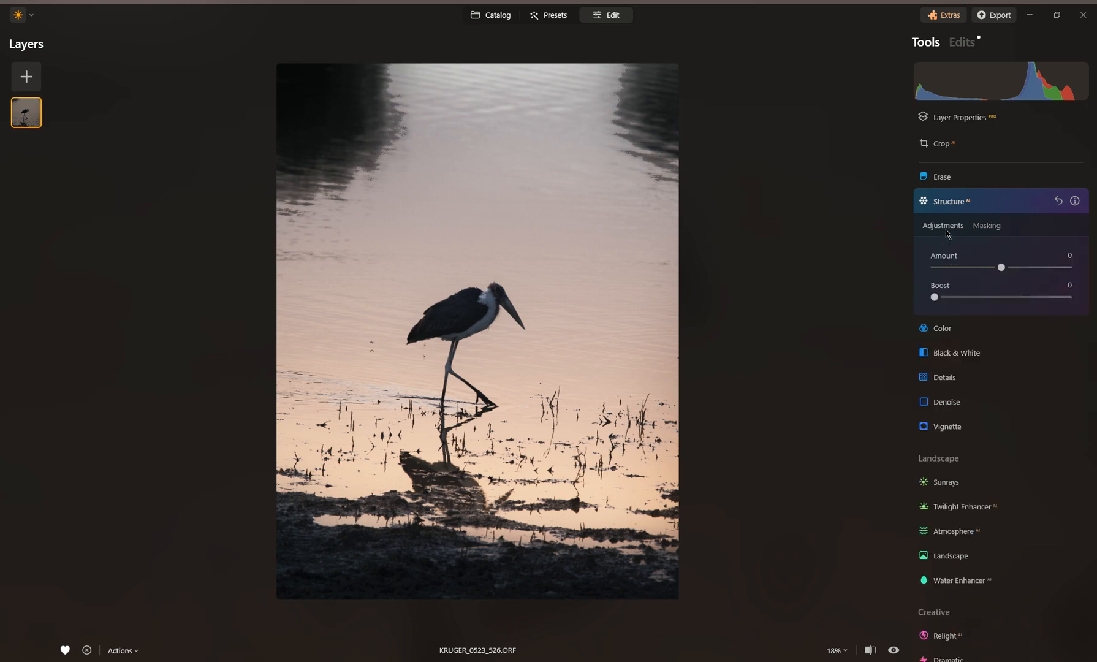
{"action": "left_click", "coordinate": [1001, 270]}
{"action": "mouse_move", "coordinate": [1021, 274]}
{"action": "left_mouse_down"}
{"action": "mouse_move", "coordinate": [1038, 273]}
{"action": "mouse_move", "coordinate": [1001, 269]}
{"action": "left_mouse_up"}
Create a Luminosity mask for Structure, raising the lower luminance limit so the bright water is covered, excluding the bird and dark shore.
{"action": "left_click", "coordinate": [989, 224]}
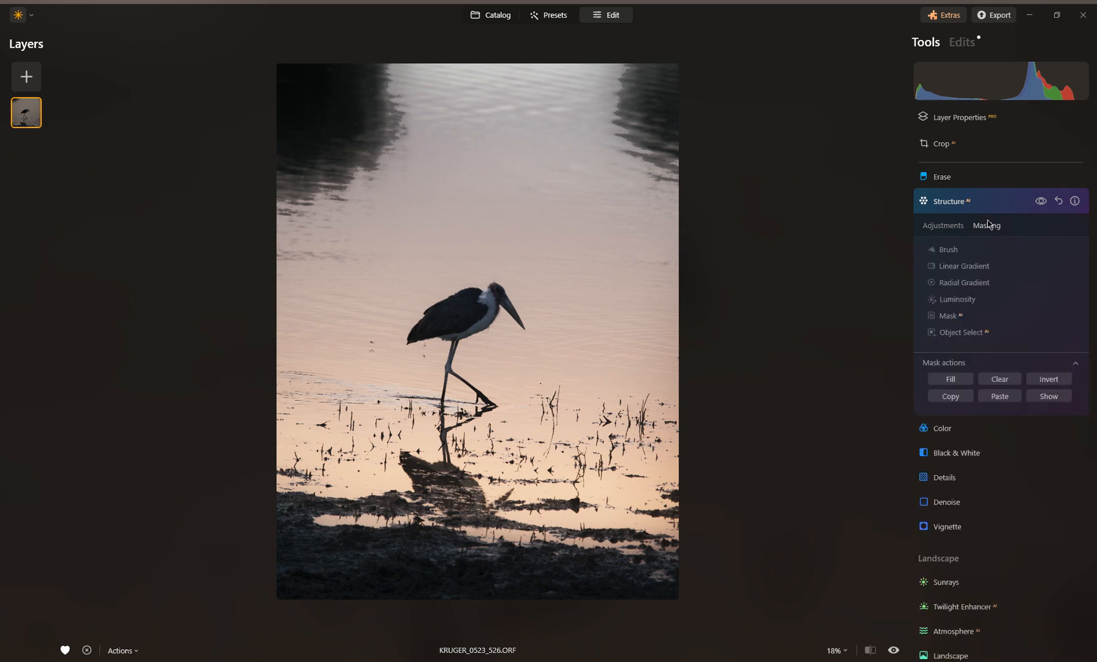
{"action": "left_click", "coordinate": [953, 301]}
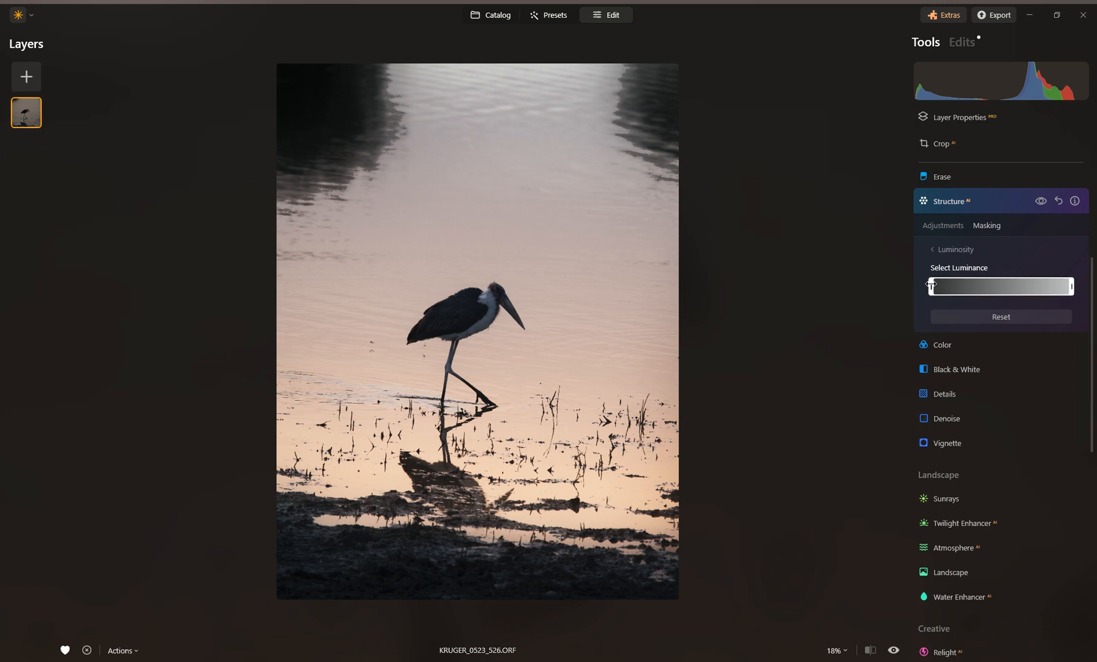
{"action": "left_click_drag", "start_coordinate": [938, 285], "coordinate": [975, 289]}
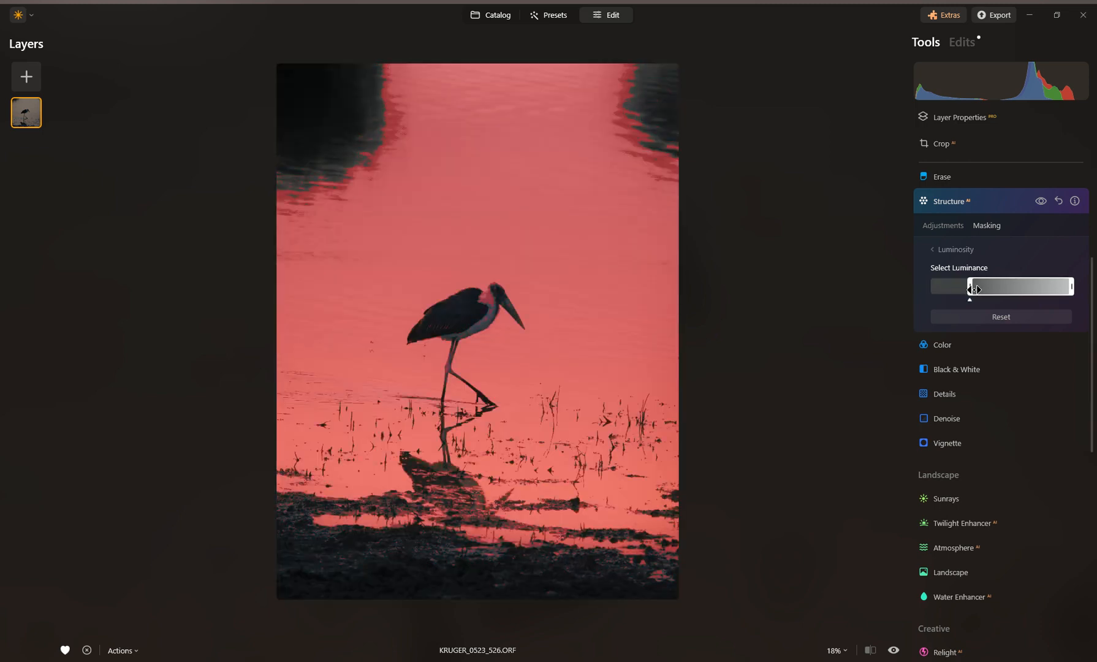
Set the masked Structure amount to 100 and close the tool.
{"action": "left_click", "coordinate": [947, 226]}
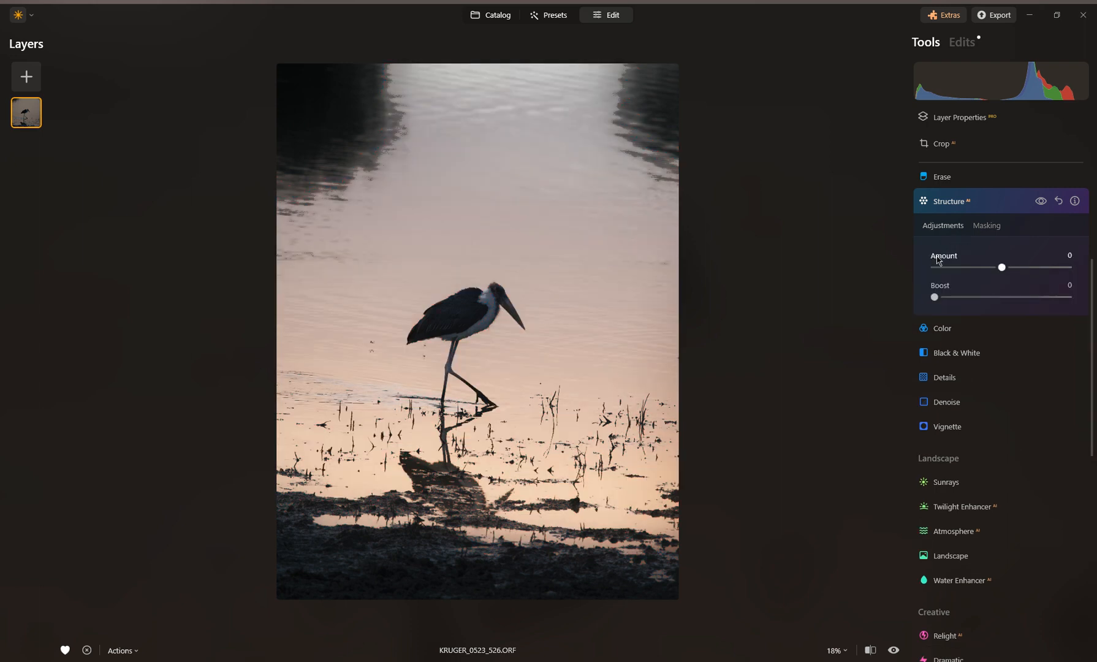
{"action": "left_click_drag", "start_coordinate": [1001, 267], "coordinate": [1027, 277]}
{"action": "left_click_drag", "start_coordinate": [1049, 278], "coordinate": [1071, 280]}
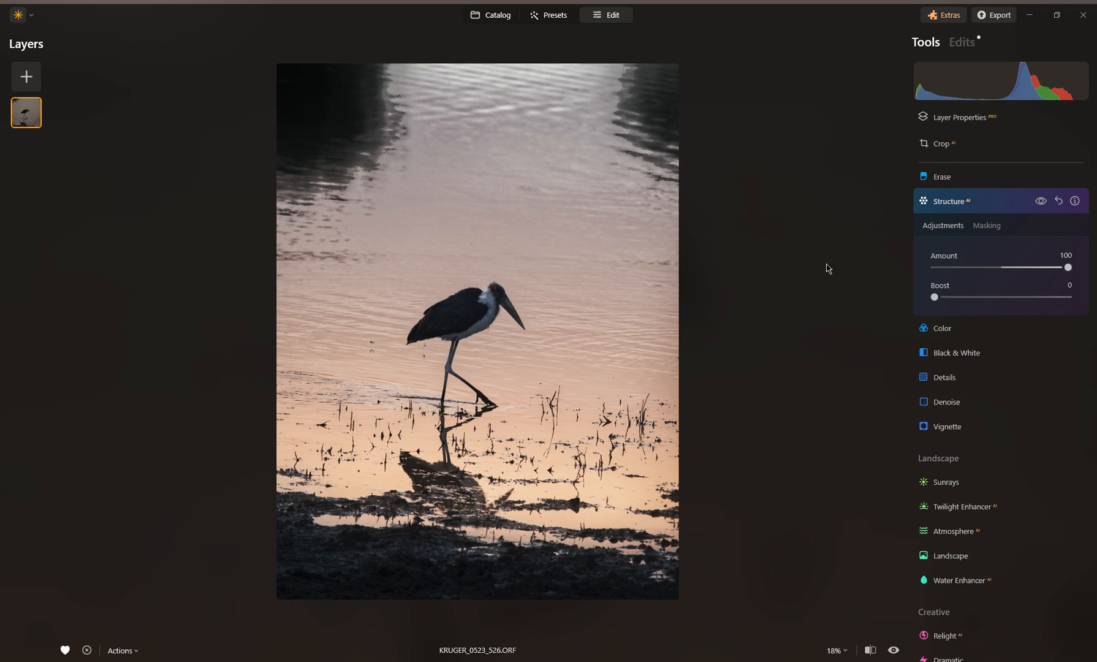
{"action": "left_click", "coordinate": [974, 208]}
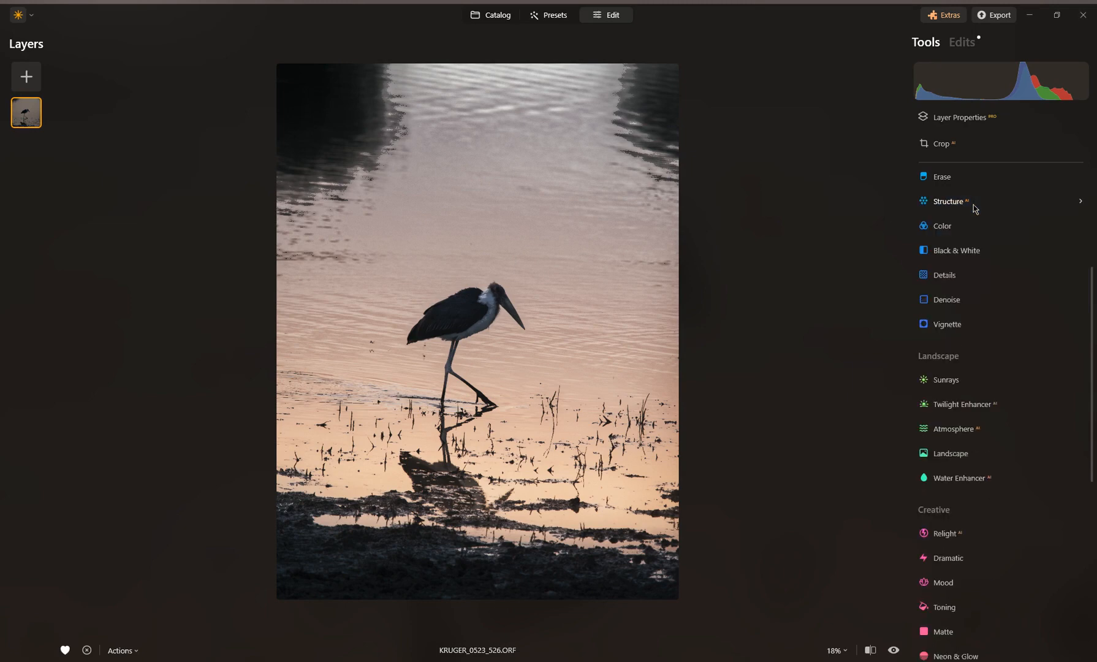
Look through the landscape tools, examining the Water Enhancer and Twilight Enhancer settings available for the bird photo.
{"action": "scroll", "coordinate": [973, 208], "scroll_direction": "up", "scroll_amount": 5}
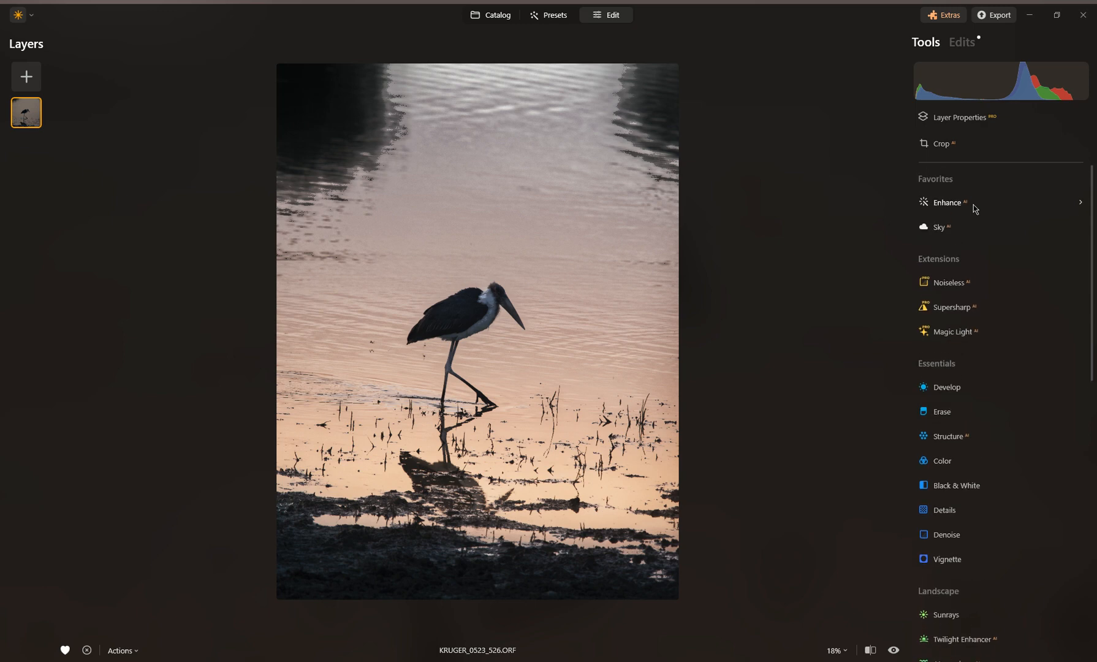
{"action": "scroll", "coordinate": [974, 209], "scroll_direction": "down", "scroll_amount": 5}
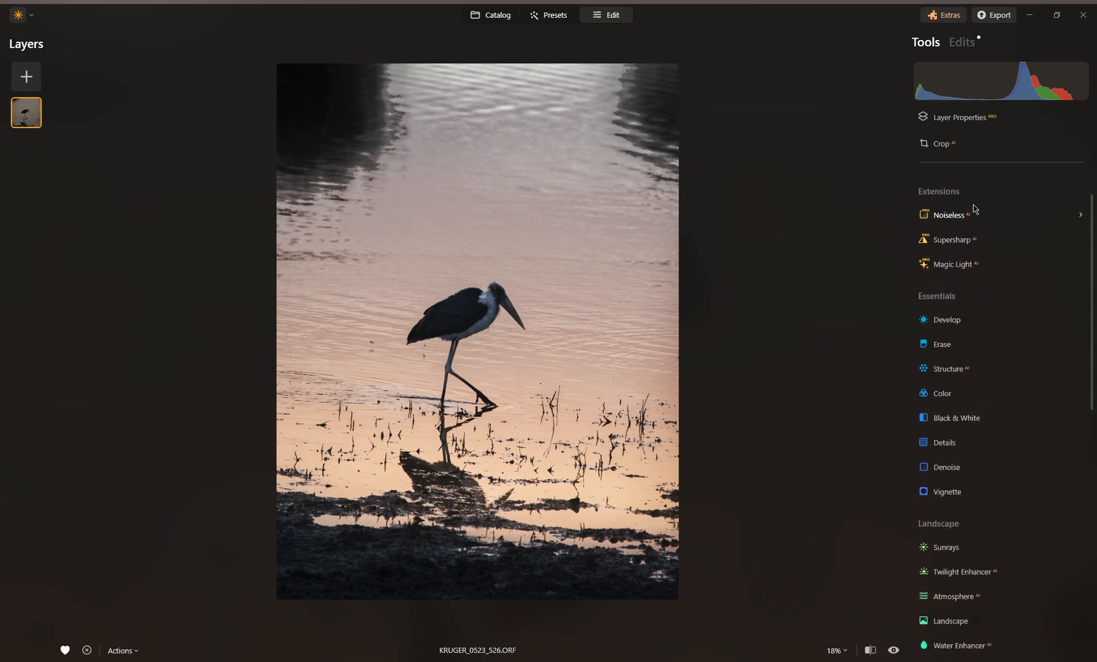
{"action": "scroll", "coordinate": [974, 209], "scroll_direction": "down", "scroll_amount": 5}
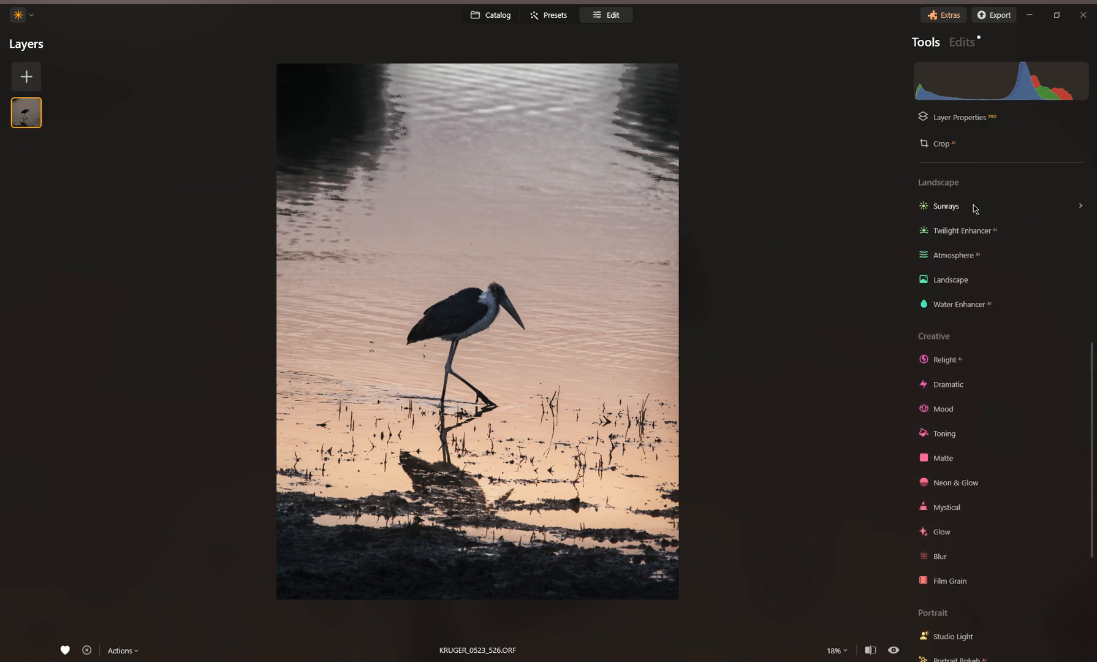
{"action": "left_click", "coordinate": [976, 304]}
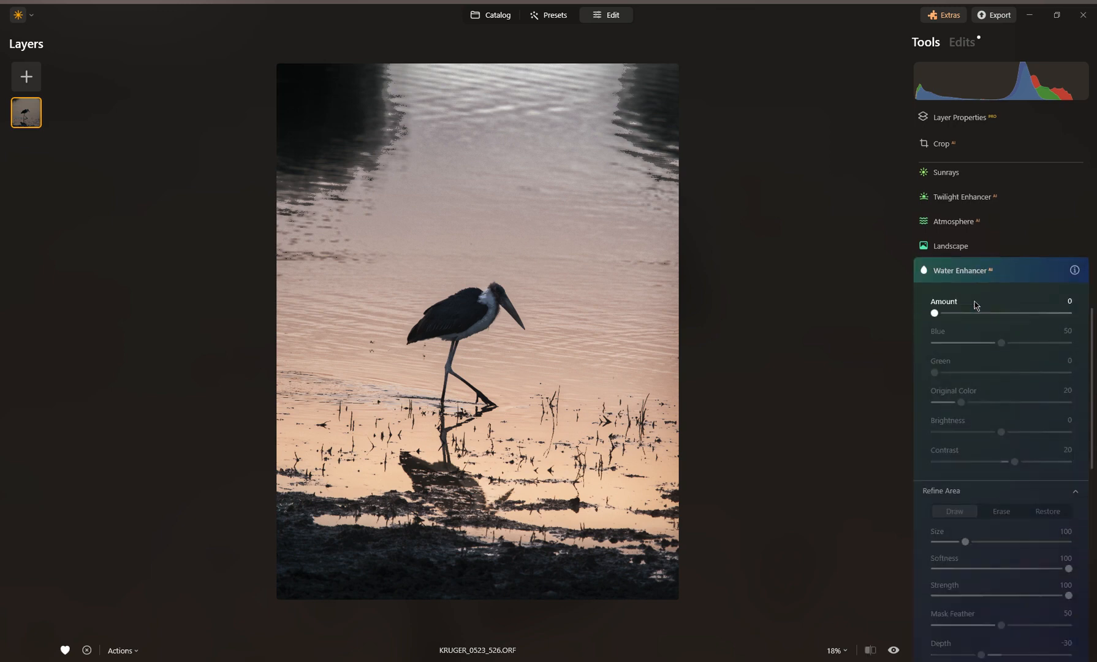
{"action": "left_click", "coordinate": [955, 237]}
{"action": "scroll", "coordinate": [955, 241], "scroll_direction": "up", "scroll_amount": 2}
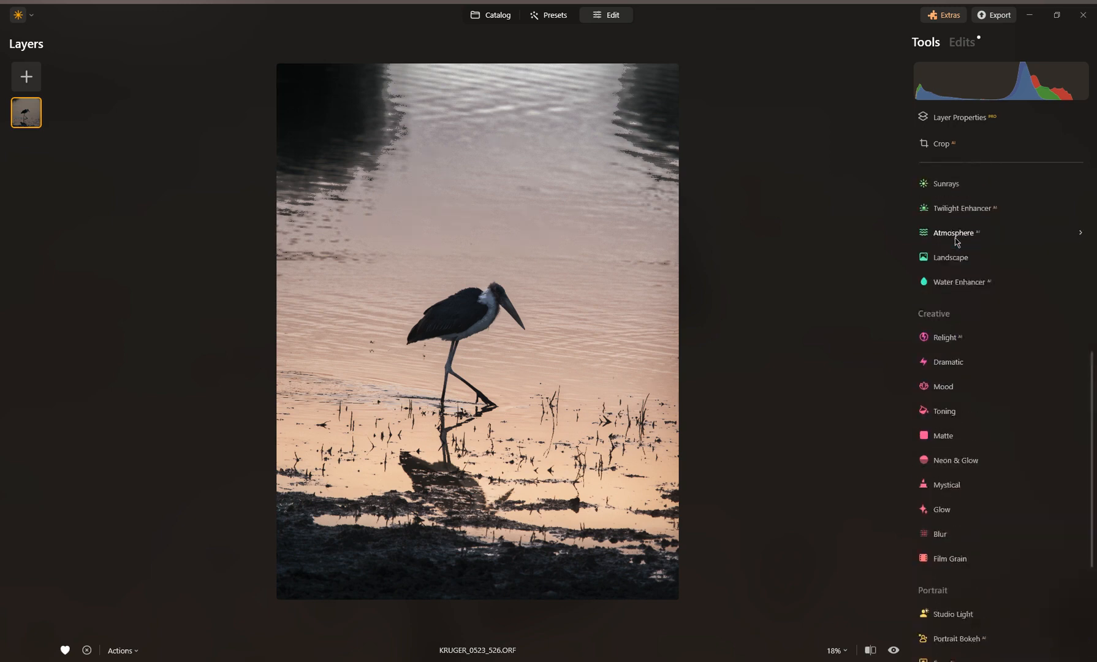
{"action": "left_click", "coordinate": [954, 238]}
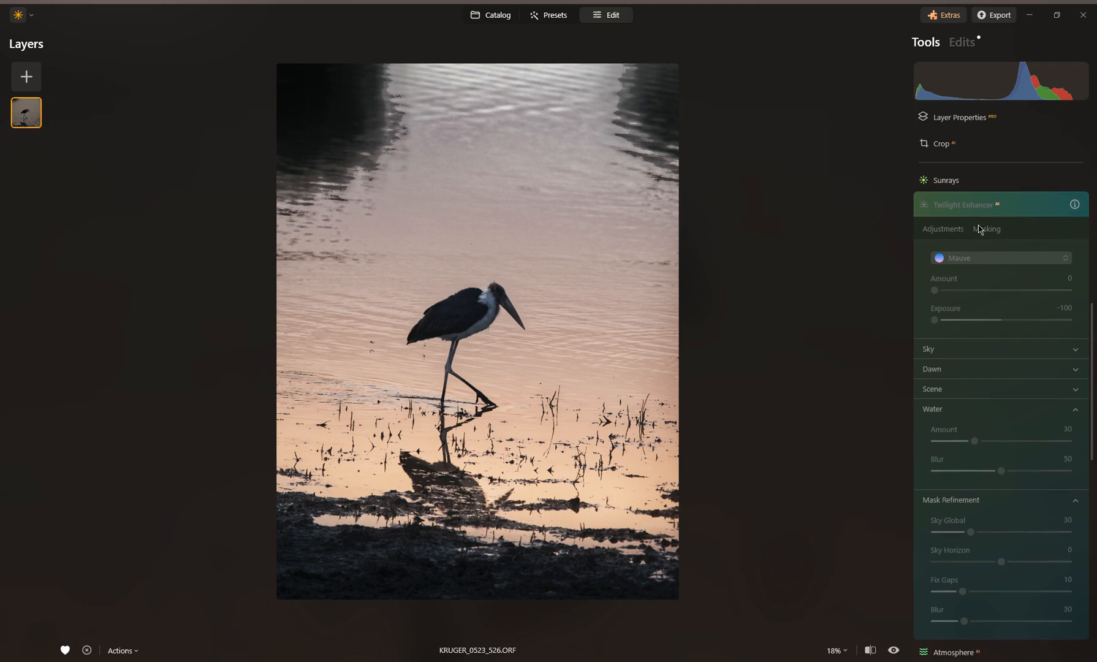
{"action": "left_click", "coordinate": [949, 208]}
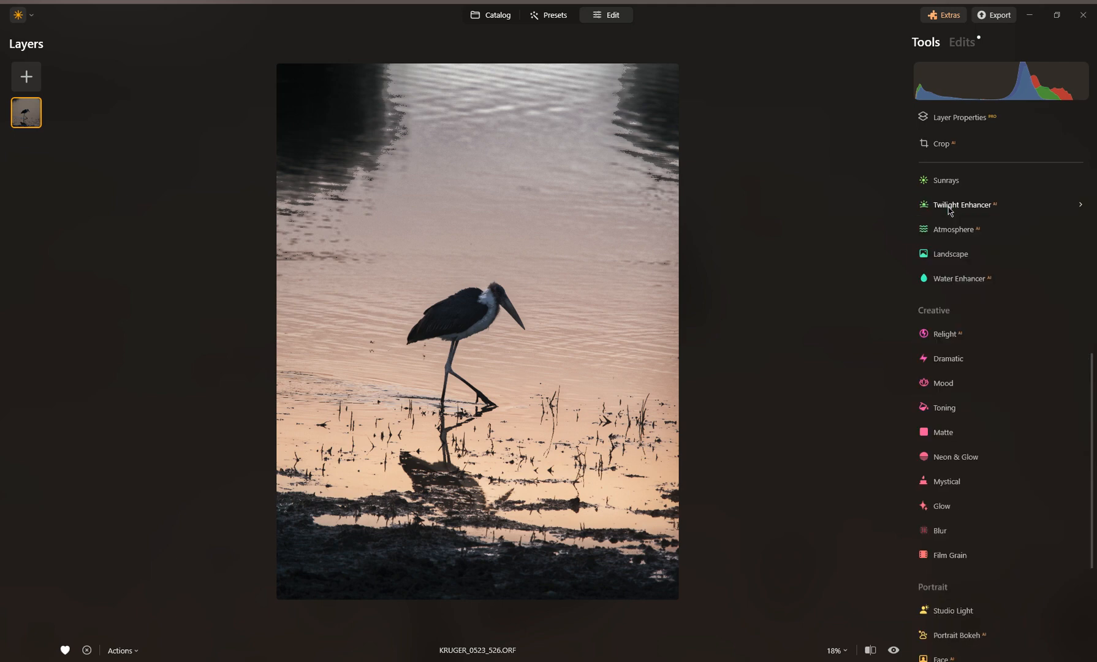
{"action": "left_click", "coordinate": [950, 207]}
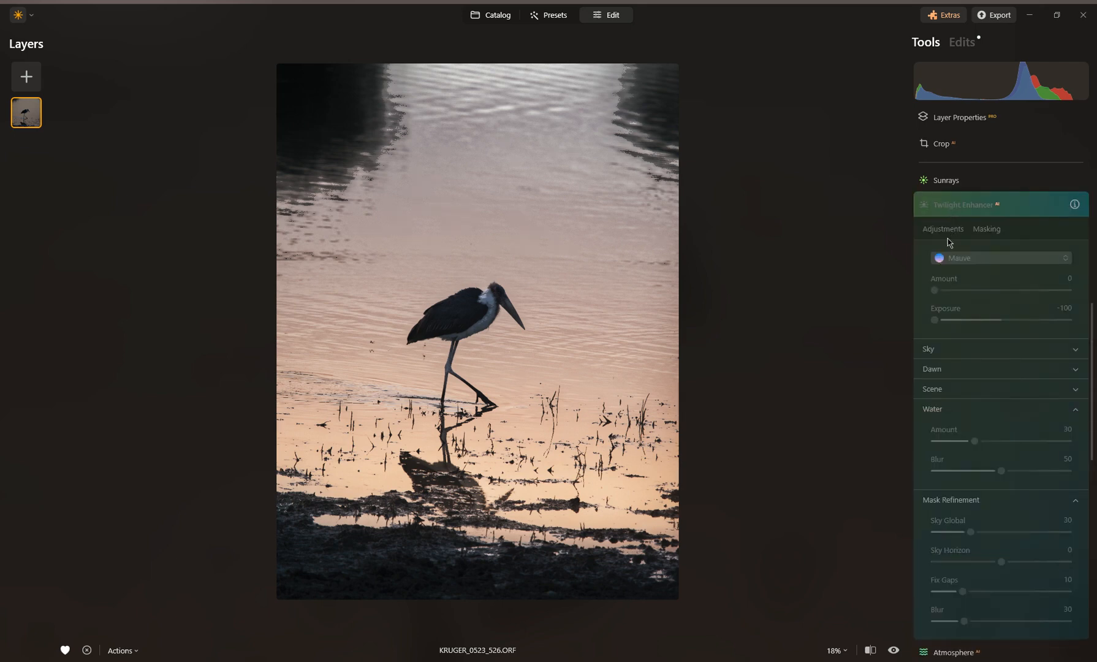
{"action": "left_click", "coordinate": [949, 206]}
{"action": "scroll", "coordinate": [949, 206], "scroll_direction": "up", "scroll_amount": 3}
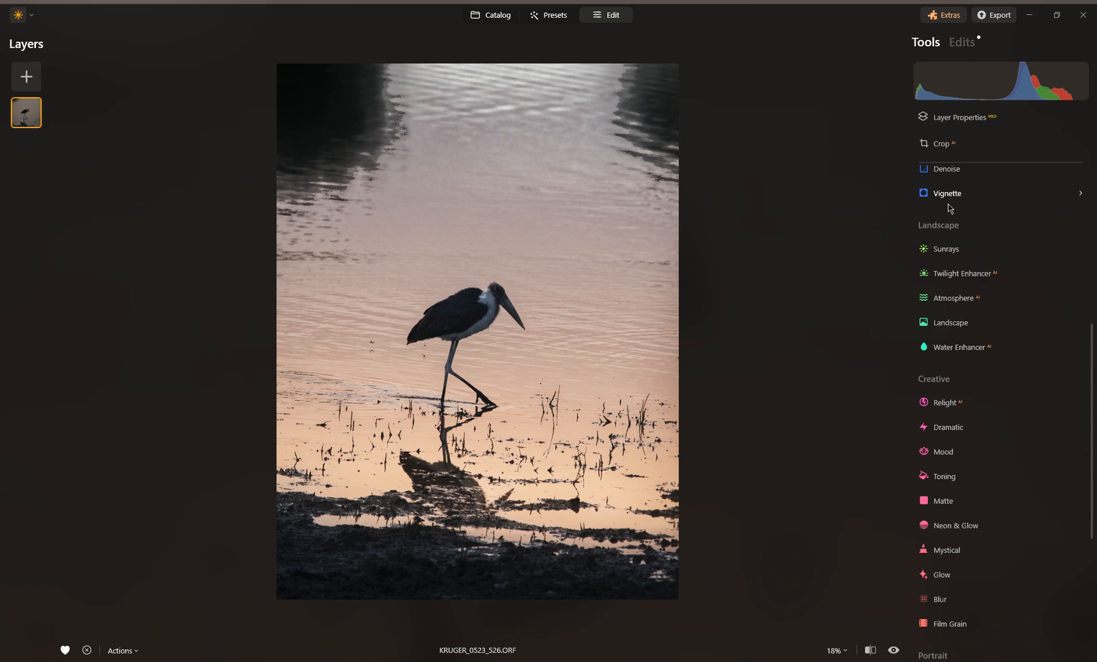
{"action": "left_click", "coordinate": [950, 252]}
{"action": "left_click", "coordinate": [950, 256]}
{"action": "left_click", "coordinate": [954, 273]}
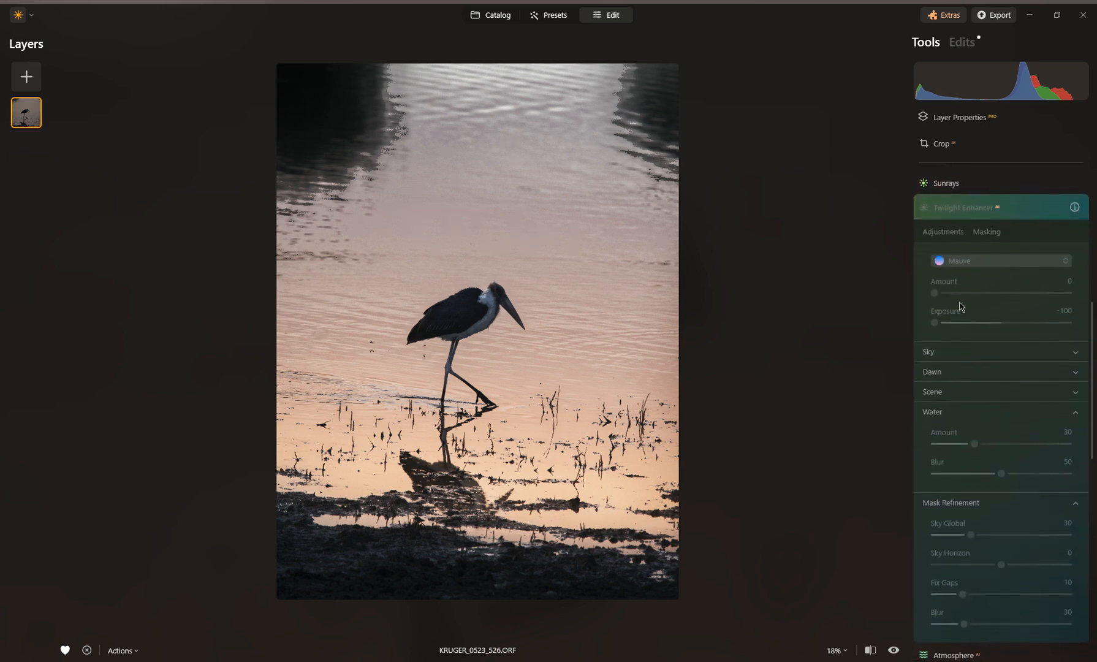
{"action": "left_click", "coordinate": [953, 207]}
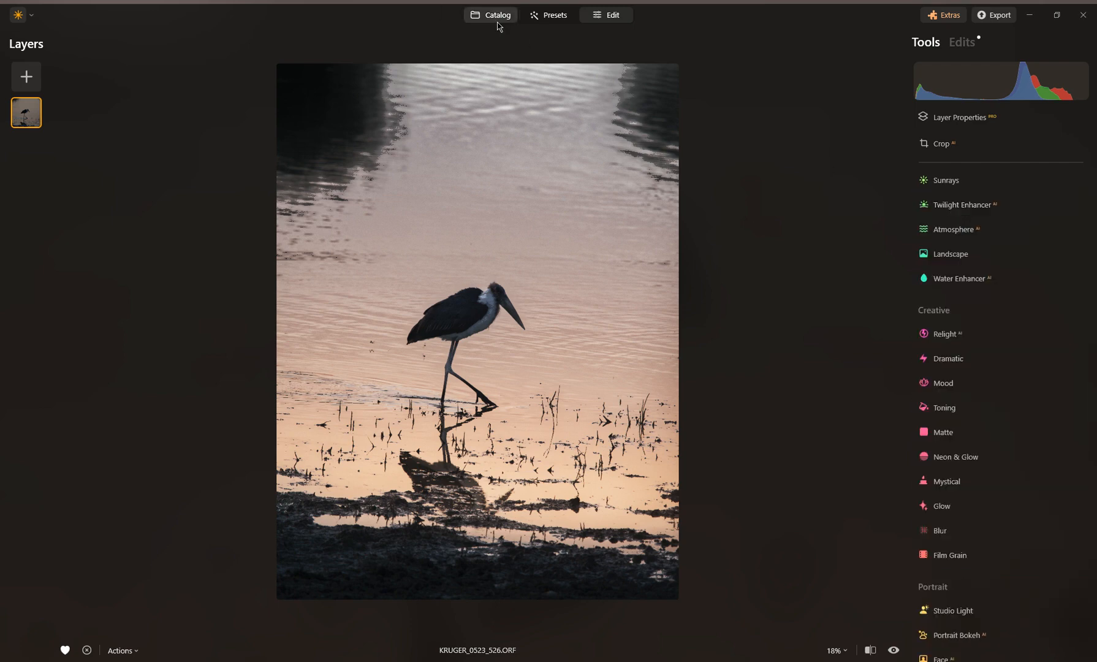
Open the elephant photo from the catalog's favorites for editing and switch back to the bird photo.
{"action": "left_click", "coordinate": [497, 22]}
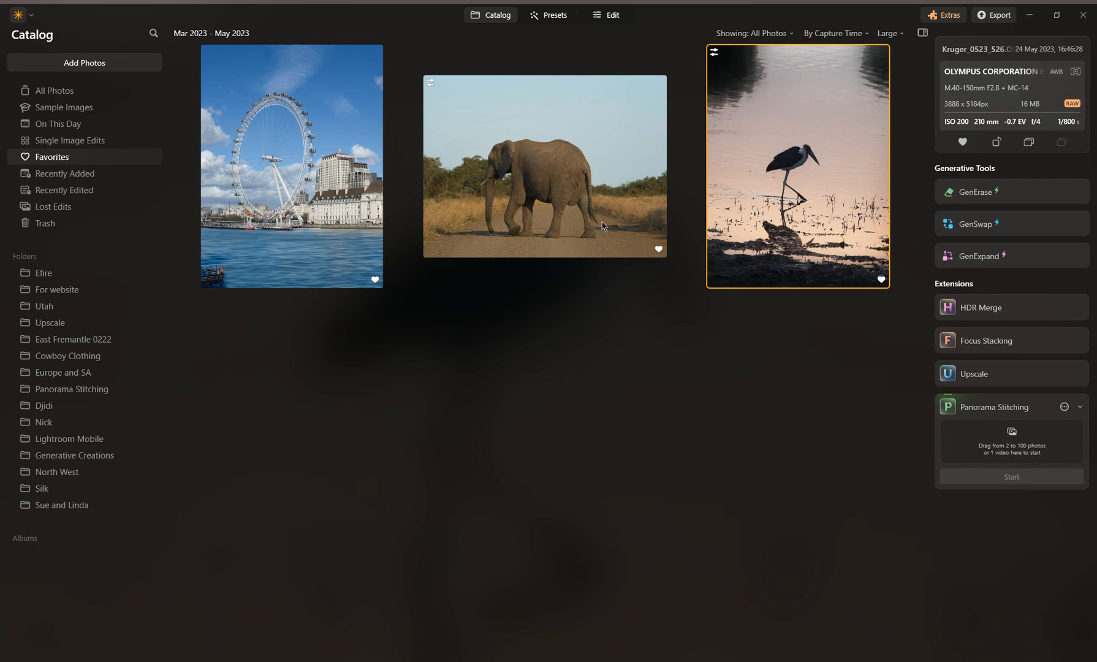
{"action": "left_click", "coordinate": [583, 200]}
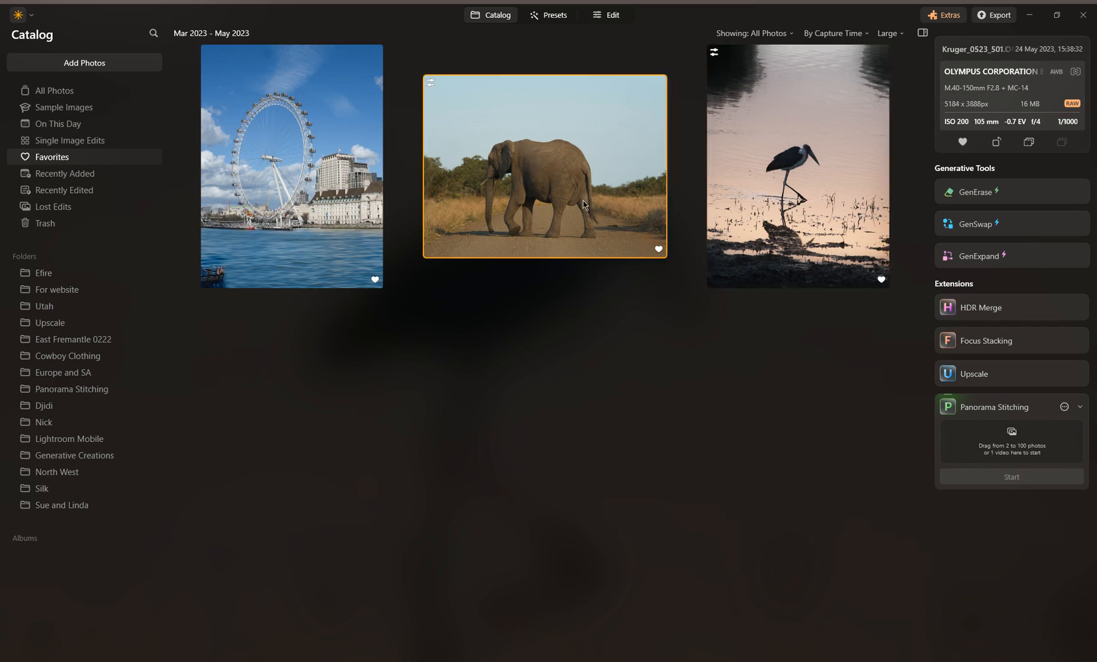
{"action": "left_click", "coordinate": [613, 14]}
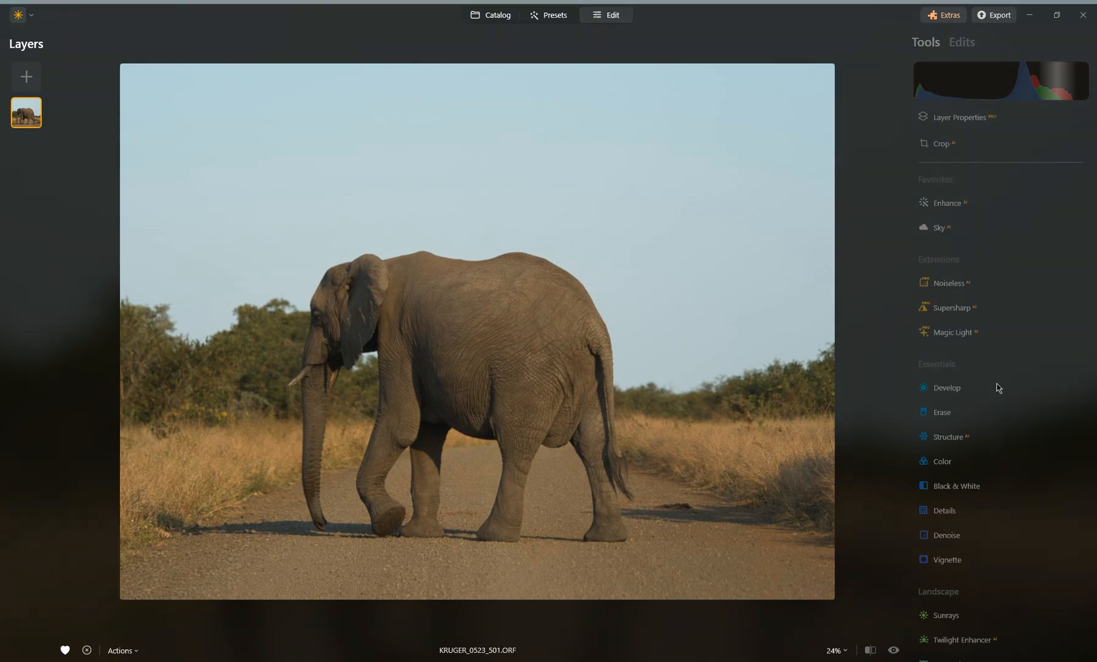
{"action": "left_click", "coordinate": [494, 18]}
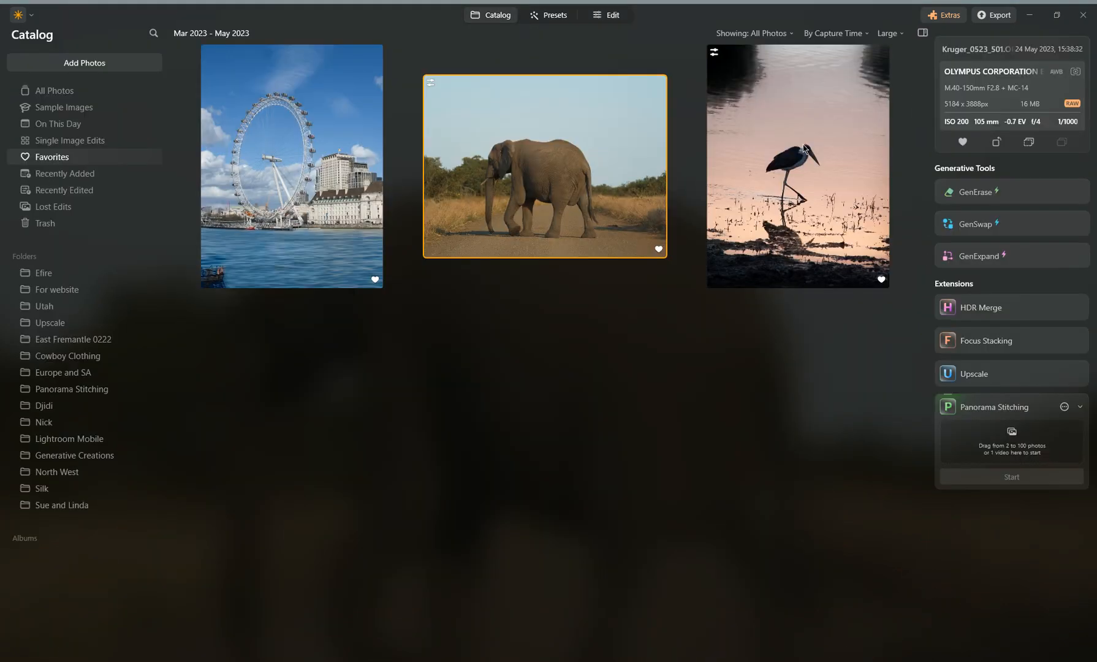
{"action": "left_click", "coordinate": [804, 149]}
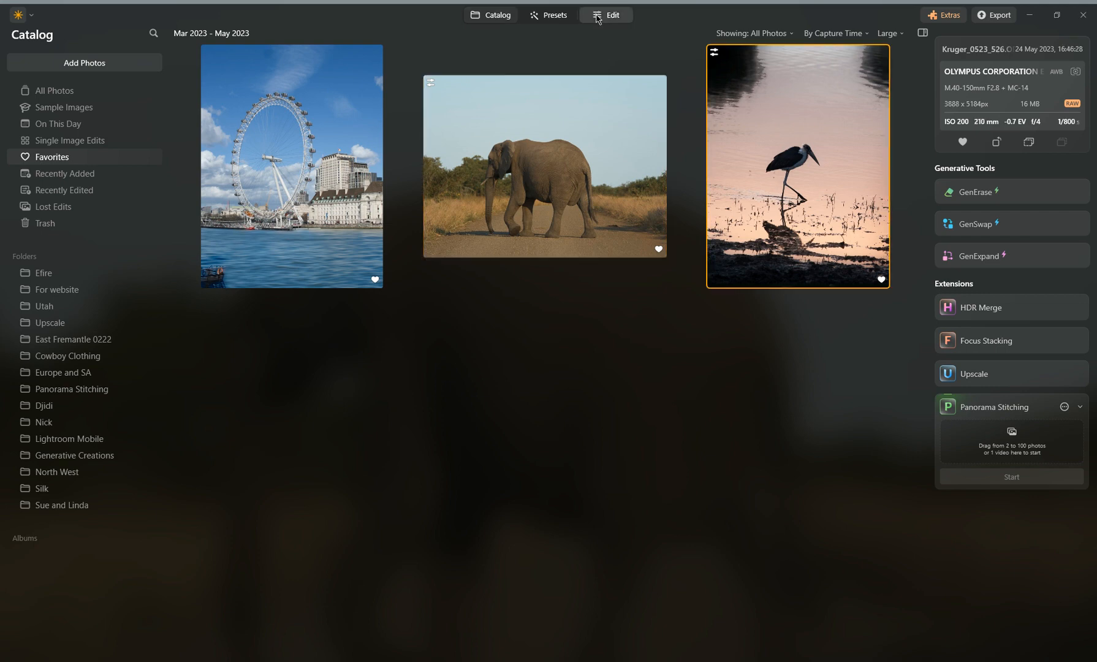
{"action": "left_click", "coordinate": [597, 17]}
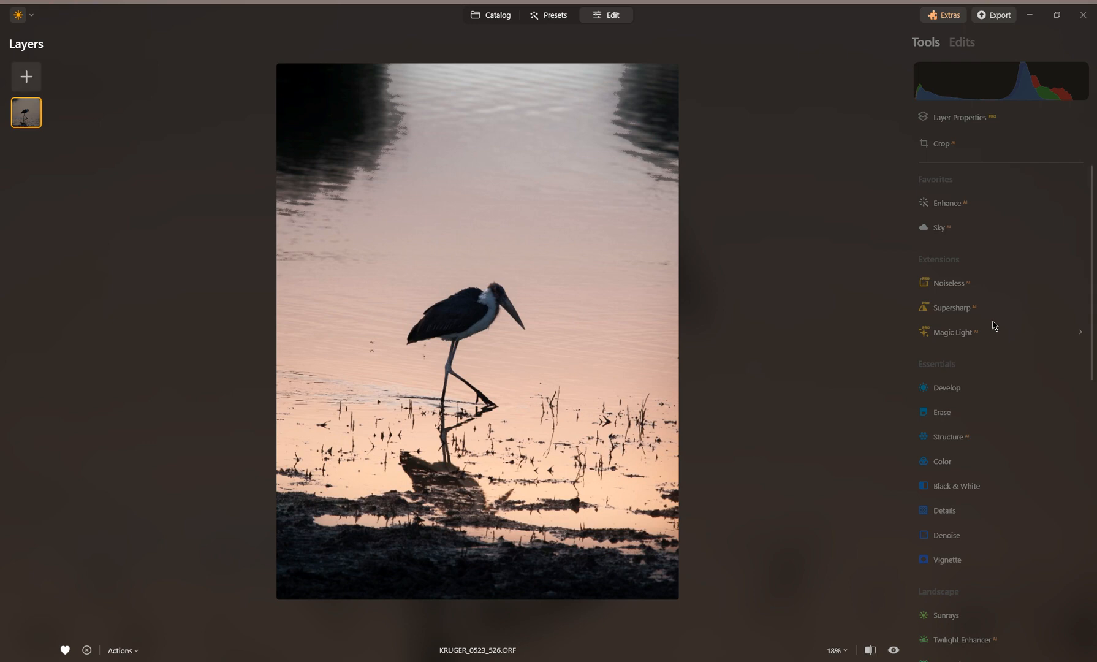
Check the Twilight Enhancer on the bird photo again and discard all of the photo's edits.
{"action": "scroll", "coordinate": [994, 326], "scroll_direction": "down", "scroll_amount": 5}
{"action": "left_click", "coordinate": [965, 372]}
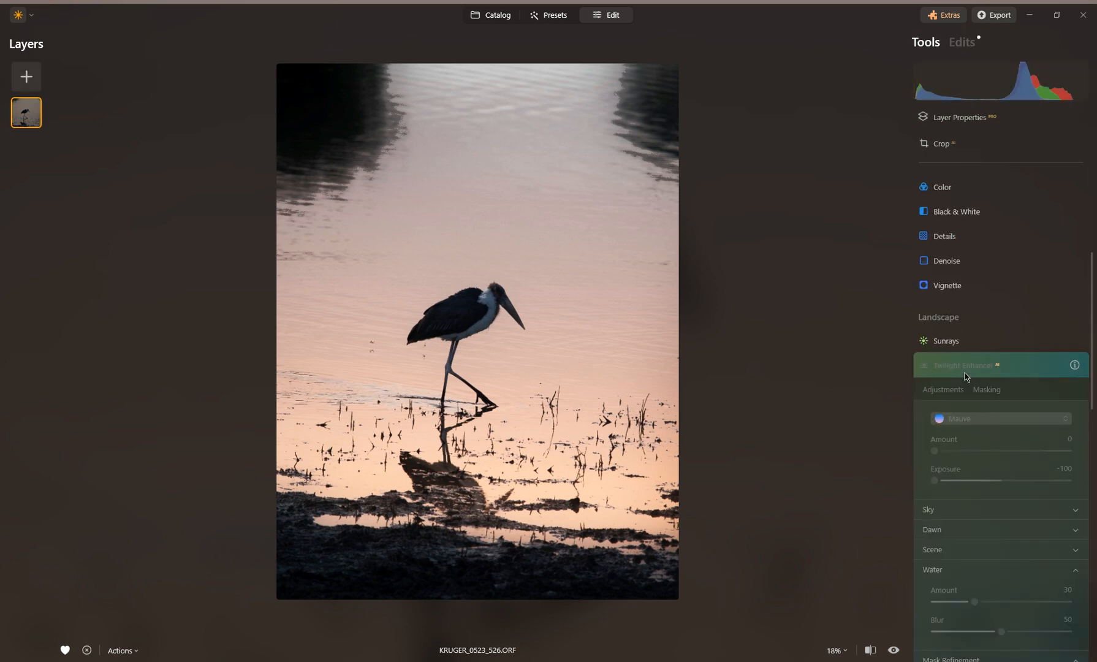
{"action": "scroll", "coordinate": [965, 373], "scroll_direction": "down", "scroll_amount": 3}
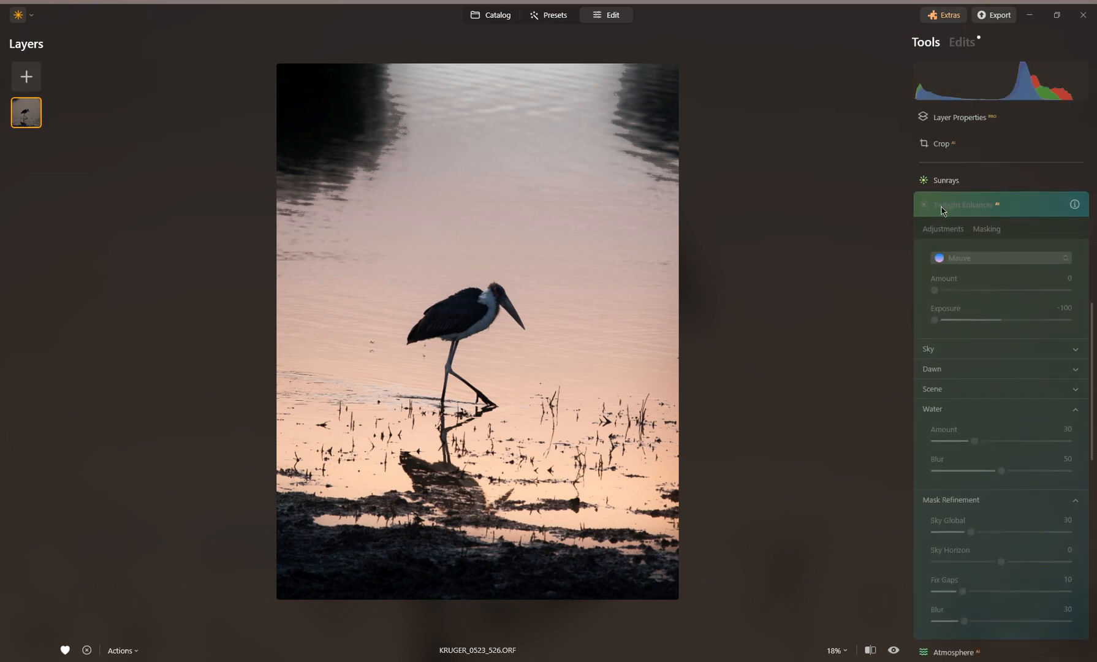
{"action": "left_click", "coordinate": [961, 43]}
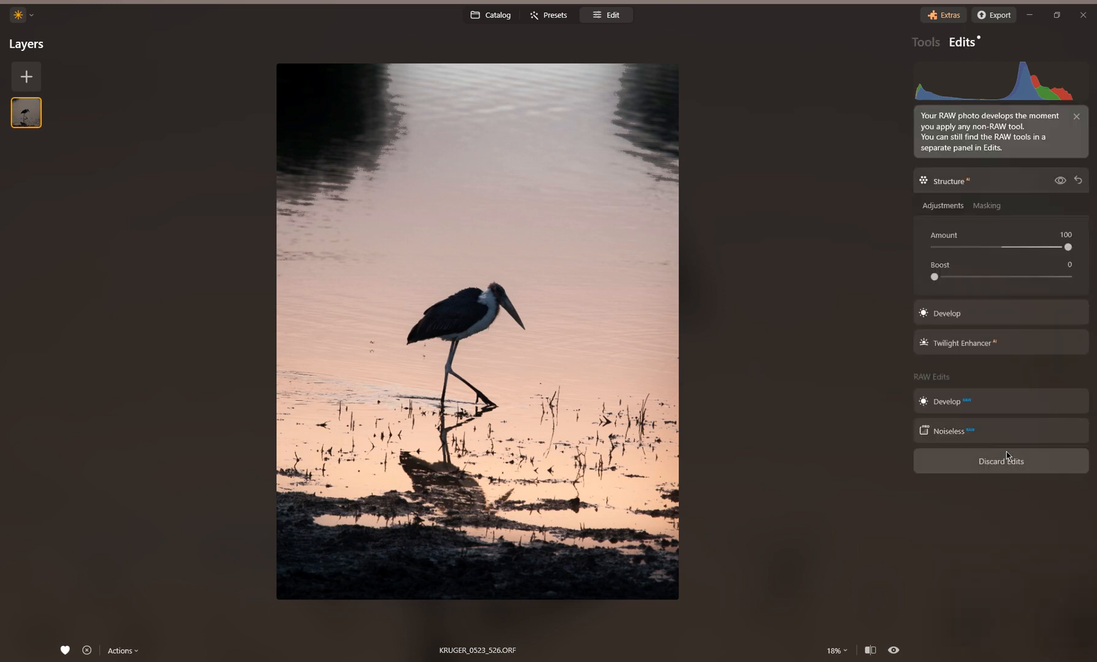
{"action": "left_click", "coordinate": [1008, 468]}
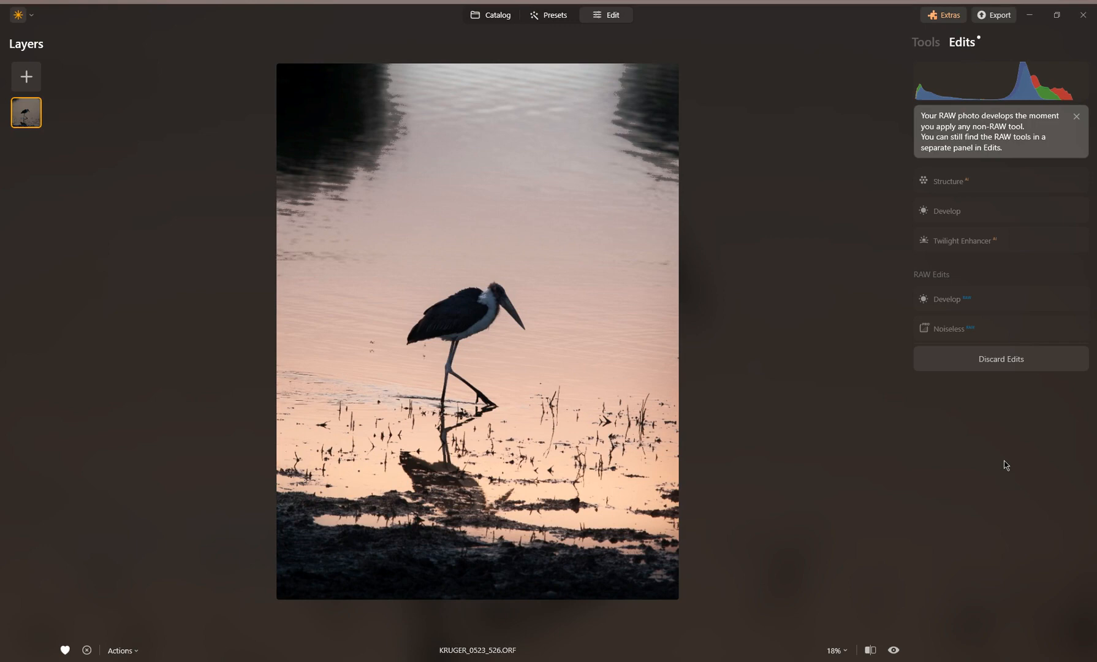
Apply the Twilight Enhancer to the bird photo with its overall Amount at 79 and Exposure at 14.
{"action": "left_click", "coordinate": [927, 44]}
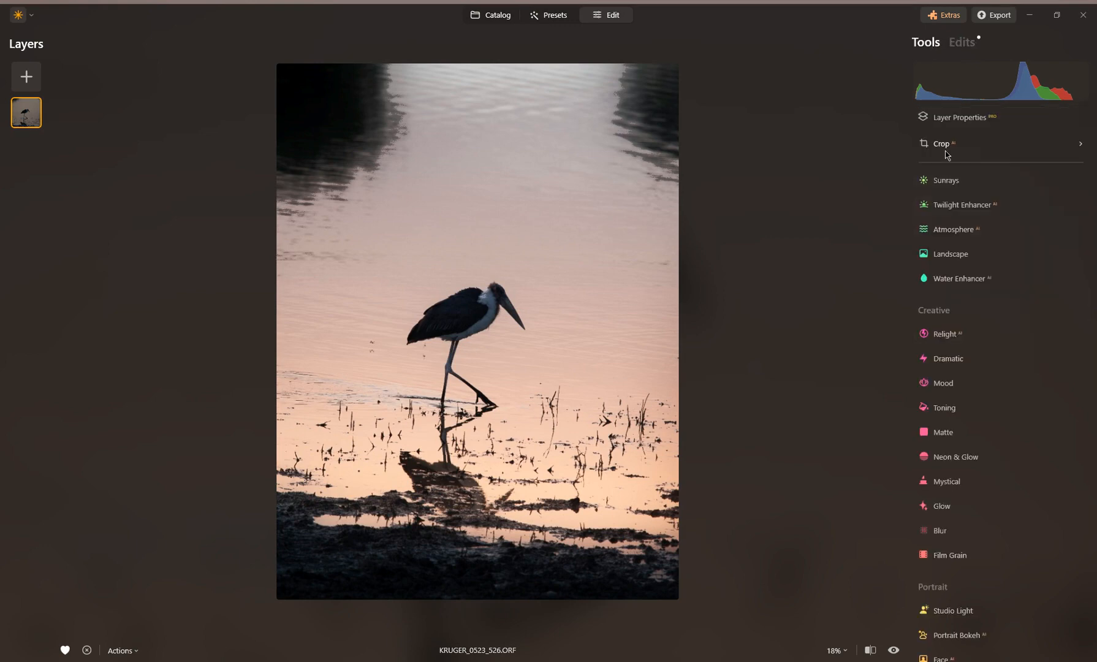
{"action": "left_click", "coordinate": [954, 206]}
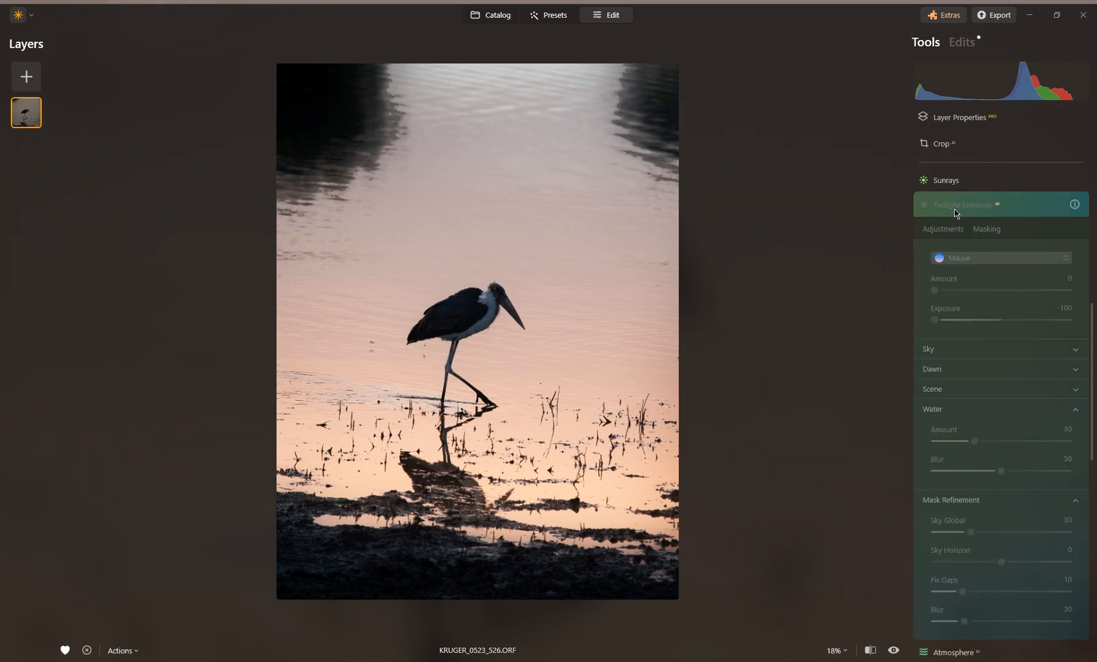
{"action": "left_click", "coordinate": [953, 208]}
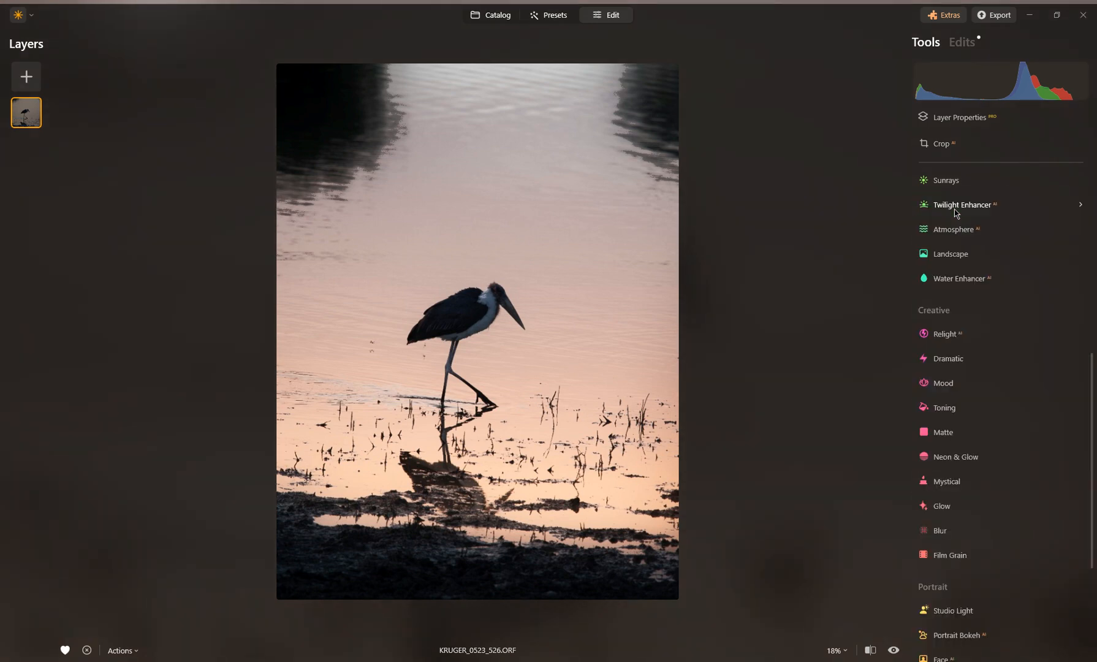
{"action": "left_click", "coordinate": [954, 209]}
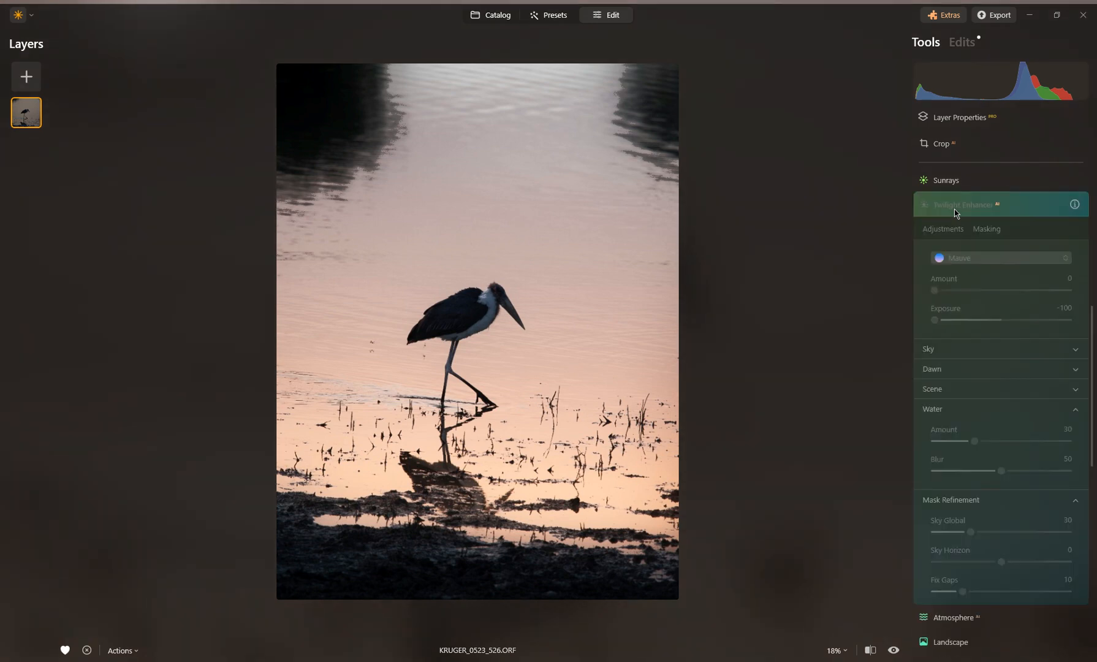
{"action": "left_click", "coordinate": [953, 209]}
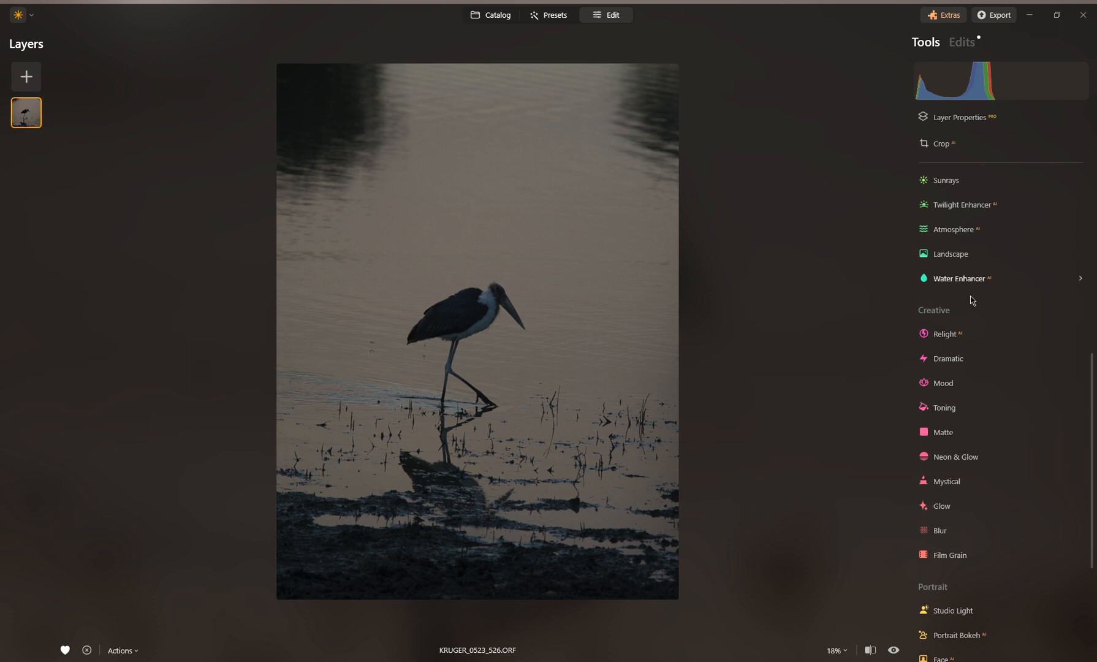
{"action": "left_click", "coordinate": [961, 207]}
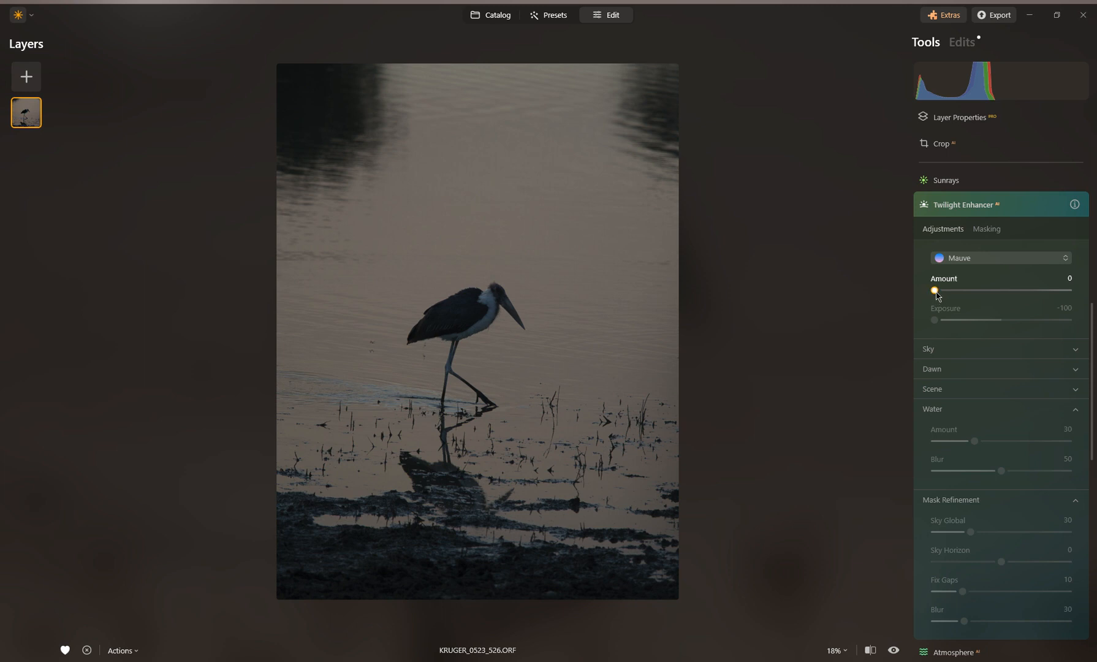
{"action": "left_click_drag", "start_coordinate": [934, 291], "coordinate": [995, 294]}
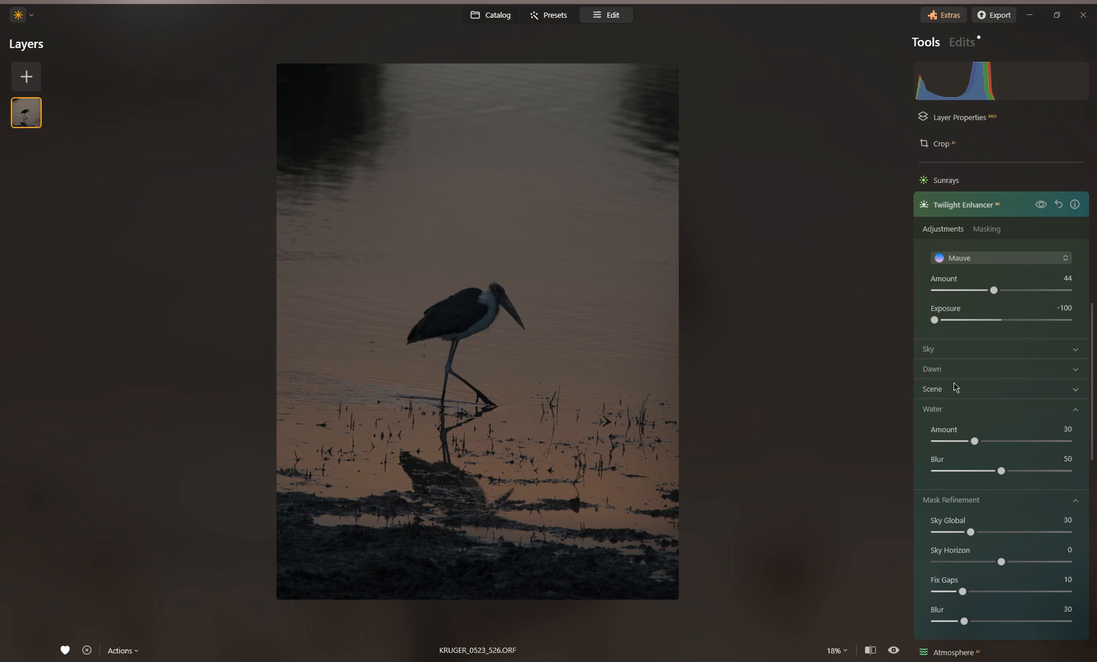
{"action": "left_click_drag", "start_coordinate": [995, 295], "coordinate": [1039, 294]}
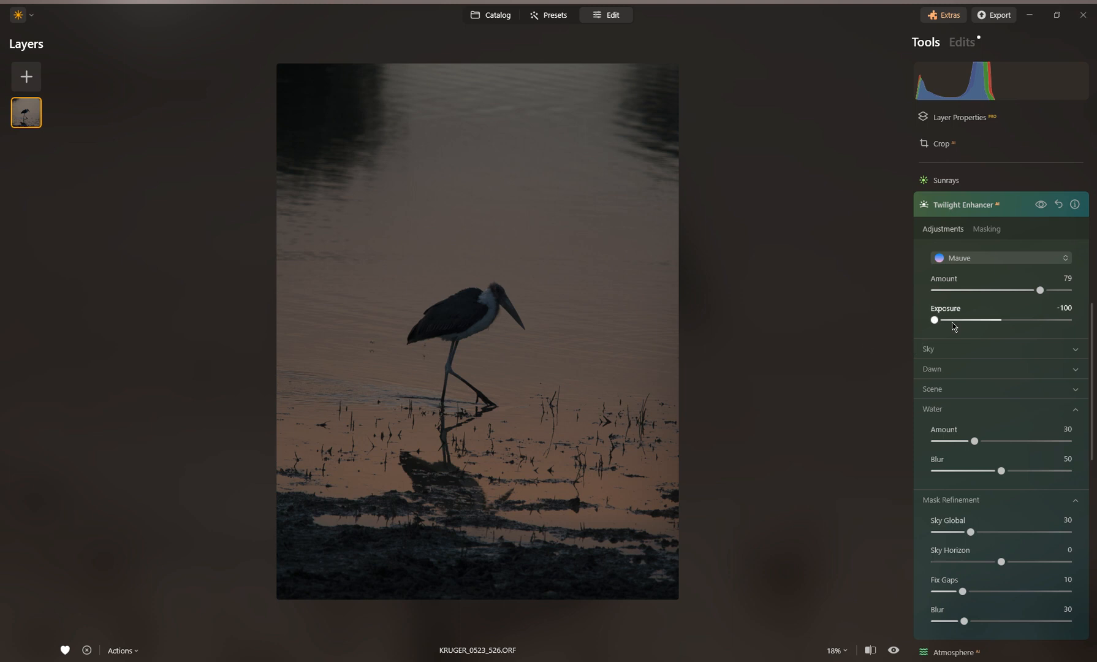
{"action": "left_click_drag", "start_coordinate": [935, 325], "coordinate": [1012, 333]}
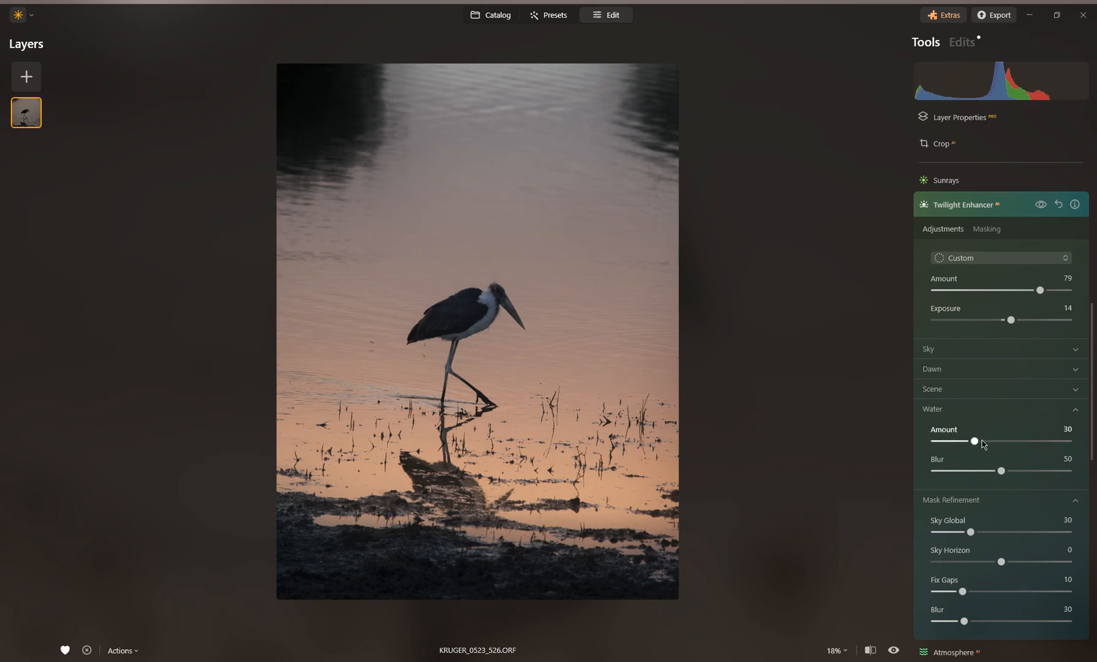
Set the Twilight Enhancer's Water Amount to 56 and Water Blur to 83, and its Dawn Exposure to 70.
{"action": "left_click_drag", "start_coordinate": [976, 443], "coordinate": [1047, 472]}
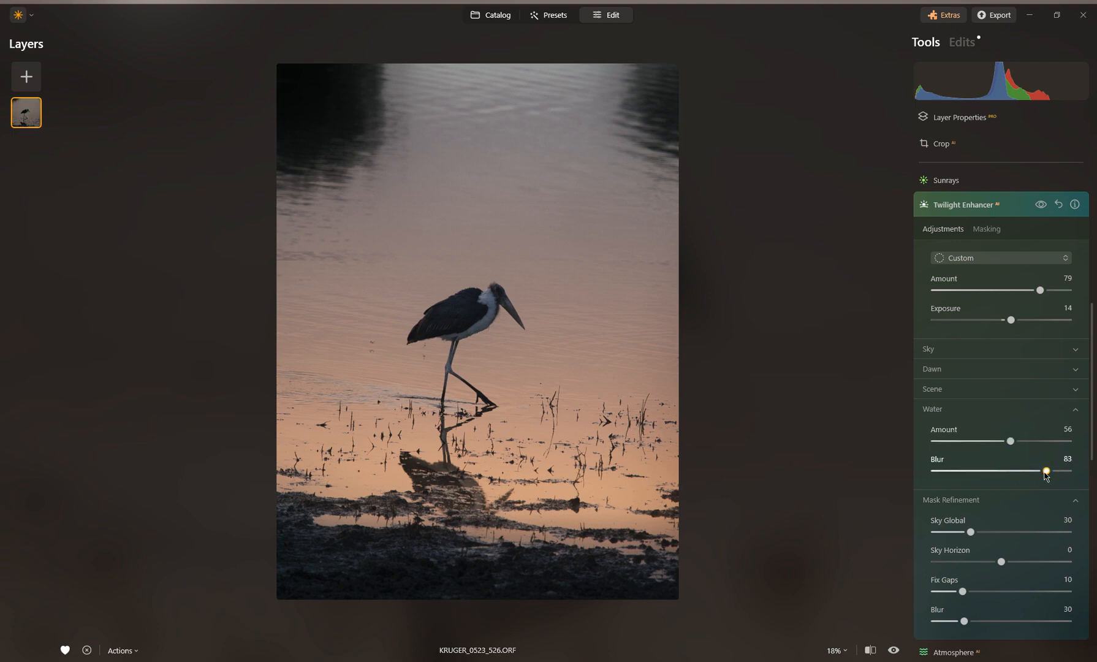
{"action": "left_click", "coordinate": [976, 374]}
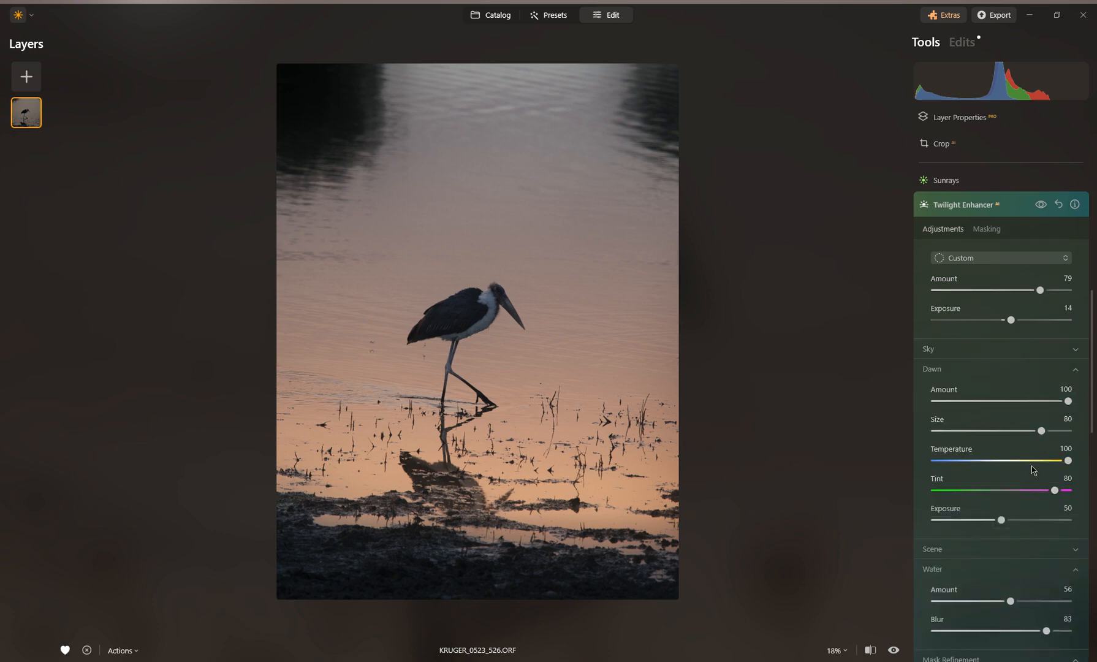
{"action": "left_click_drag", "start_coordinate": [1005, 525], "coordinate": [1033, 529]}
{"action": "scroll", "coordinate": [994, 364], "scroll_direction": "down", "scroll_amount": 10}
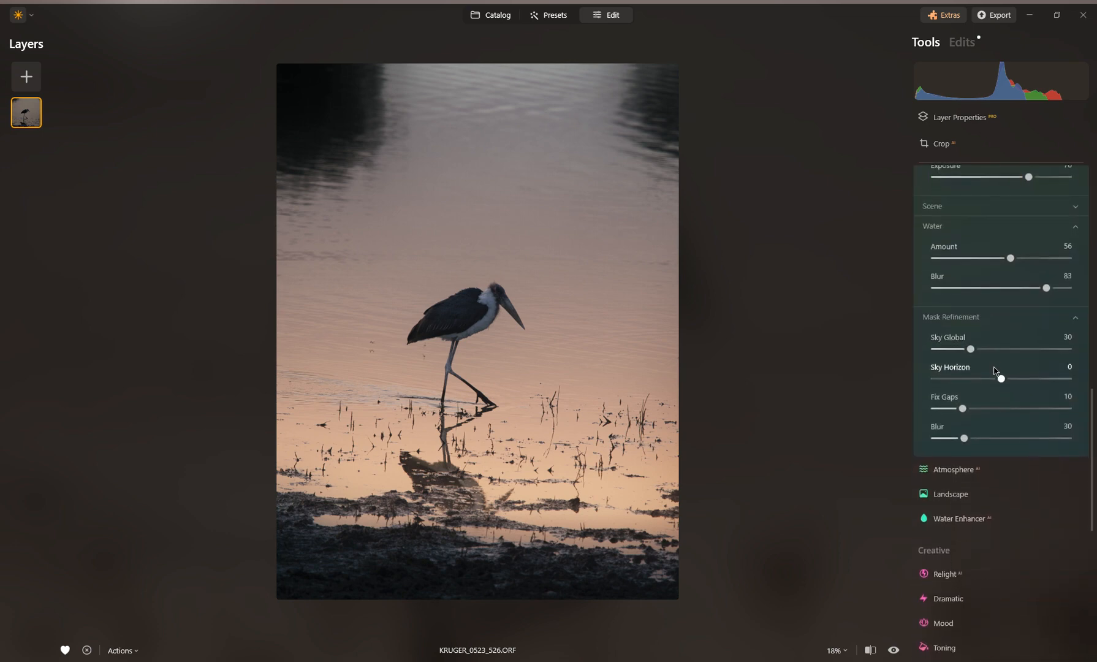
{"action": "scroll", "coordinate": [994, 369], "scroll_direction": "up", "scroll_amount": 12}
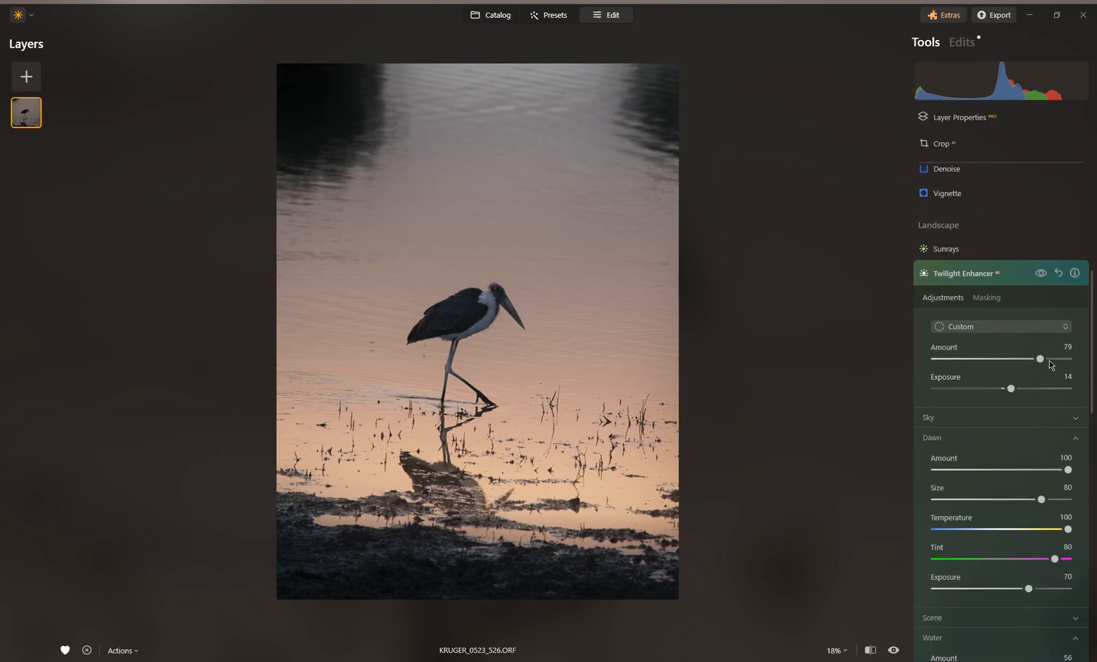
Raise the Twilight Enhancer's overall Amount to 100 and check the available color presets, keeping Custom.
{"action": "left_click_drag", "start_coordinate": [1040, 360], "coordinate": [1072, 370]}
{"action": "left_click", "coordinate": [992, 329]}
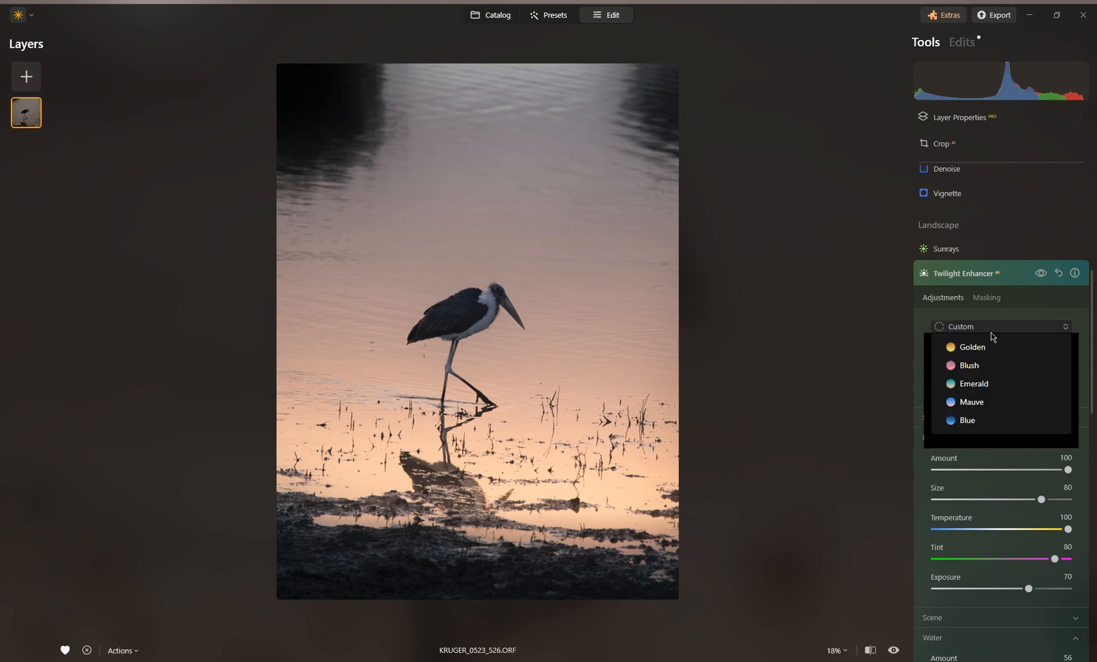
{"action": "left_click", "coordinate": [992, 335]}
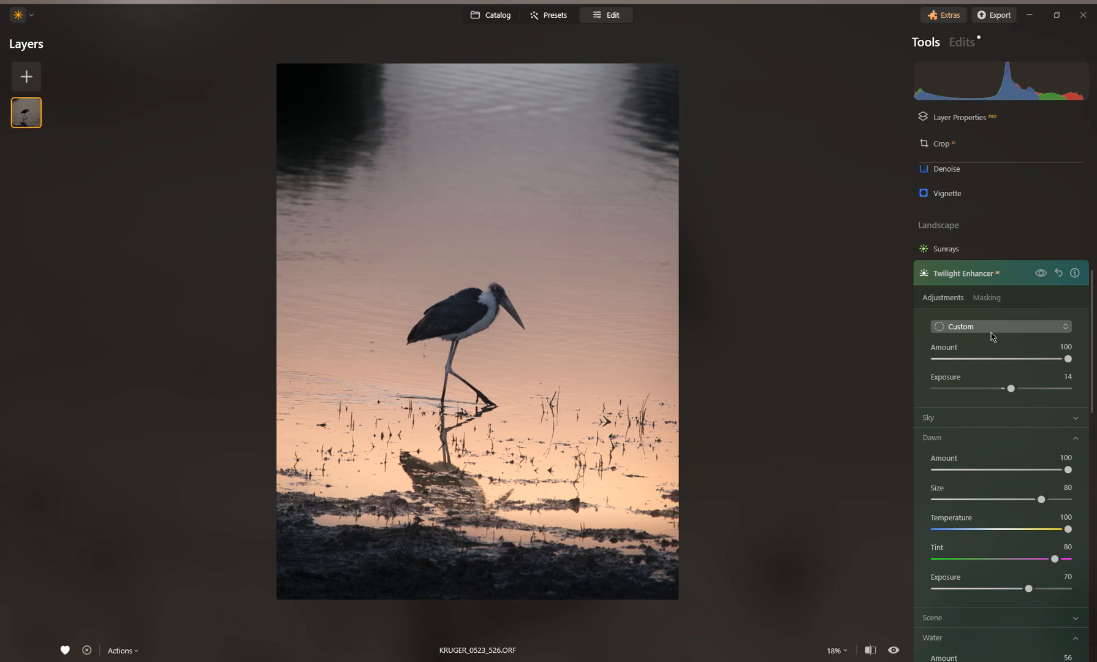